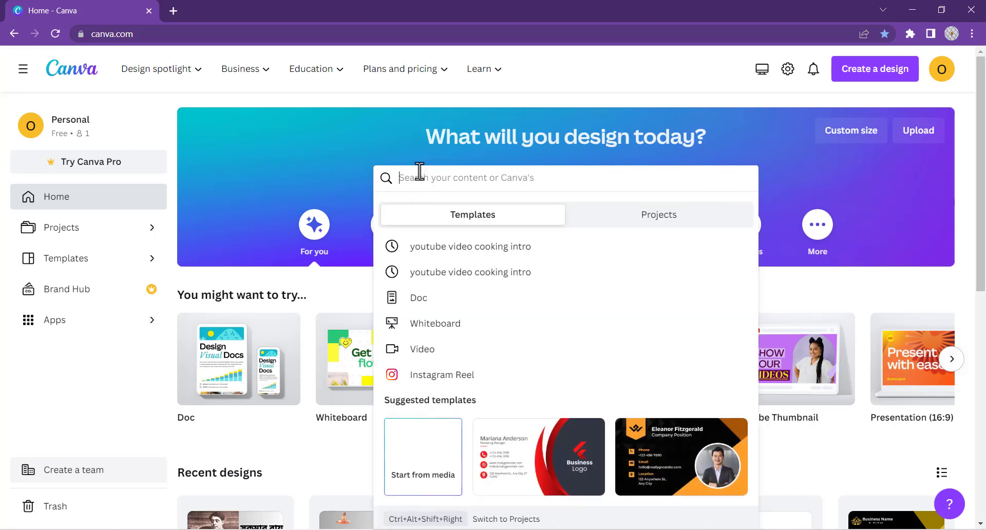
Search the templates for "youtube intro video".
{"action": "type", "text": "yo"}
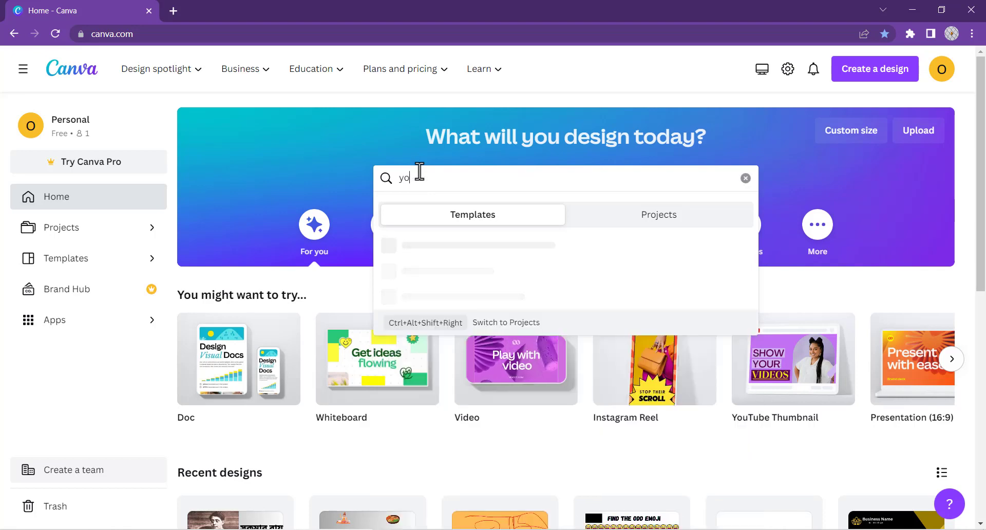
{"action": "type", "text": "utu"}
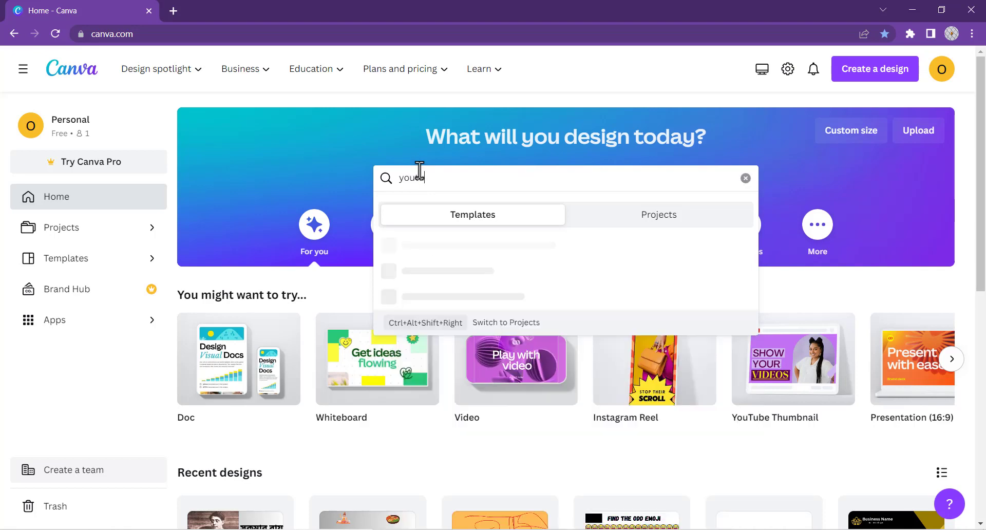
{"action": "type", "text": "be "}
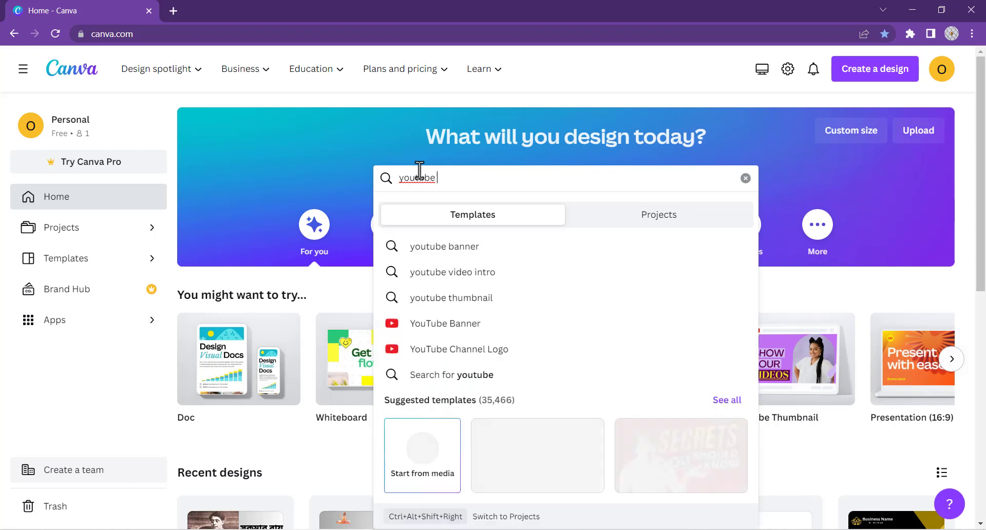
{"action": "type", "text": "c"}
{"action": "key", "text": "BackSpace"}
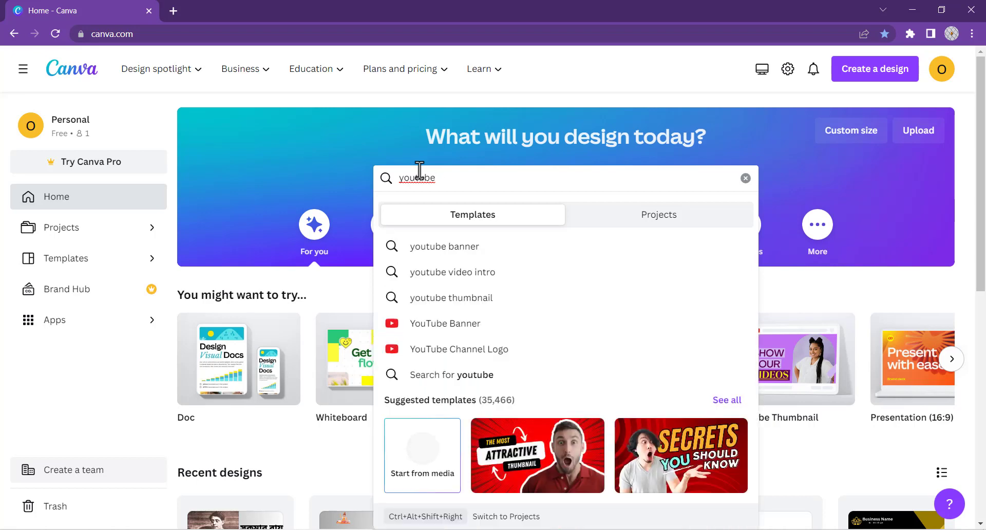
{"action": "type", "text": "intro"}
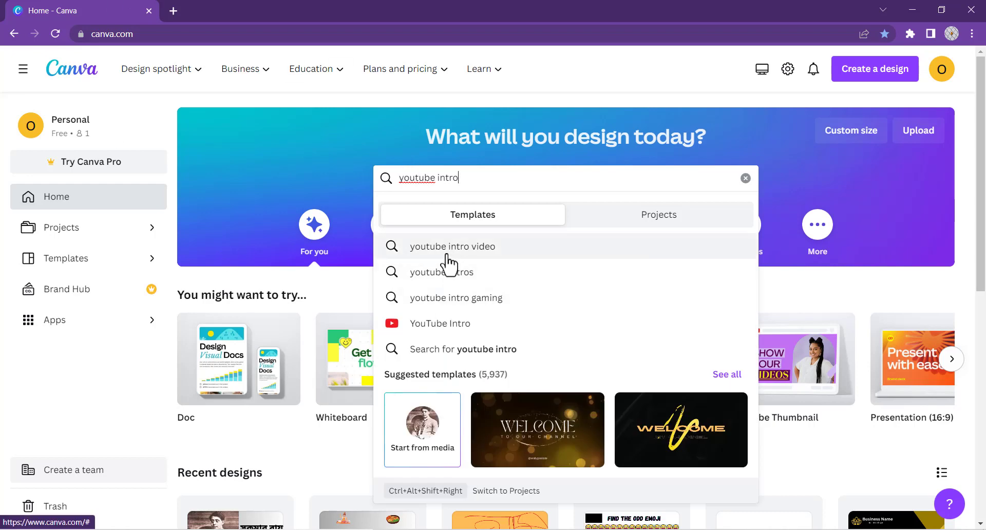
{"action": "left_click", "coordinate": [481, 249]}
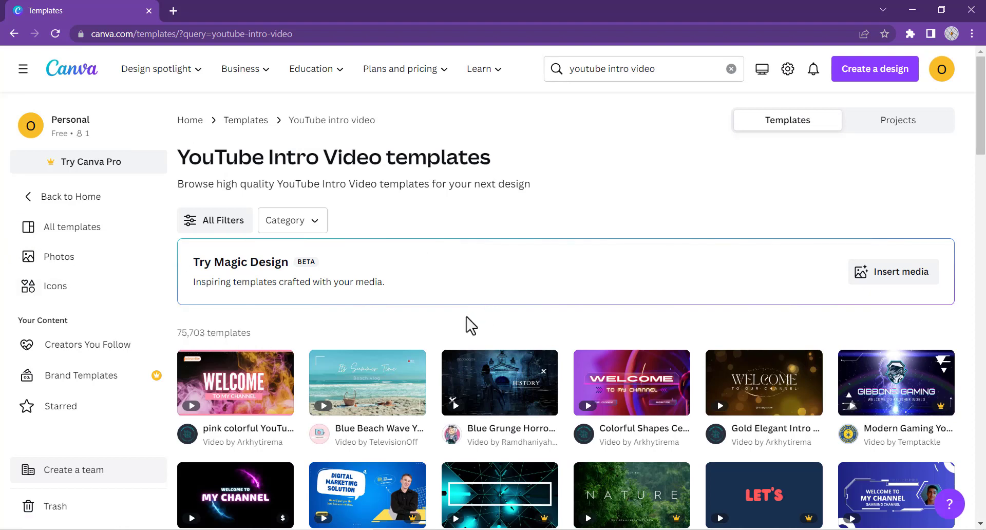
Browse the YouTube intro video templates, previewing their animations and checking which are free, Pro or paid.
{"action": "scroll", "coordinate": [466, 316], "scroll_direction": "down", "scroll_amount": 1}
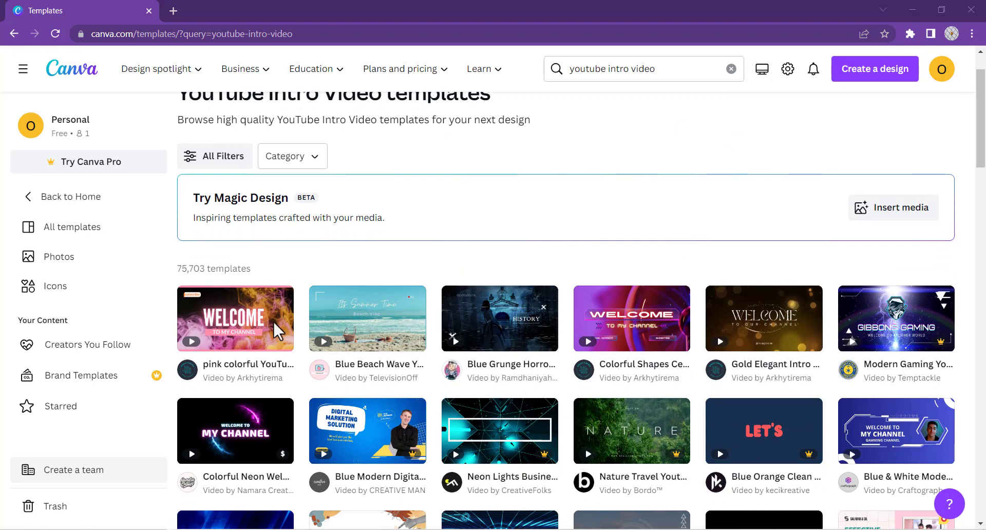
{"action": "mouse_move", "coordinate": [222, 322]}
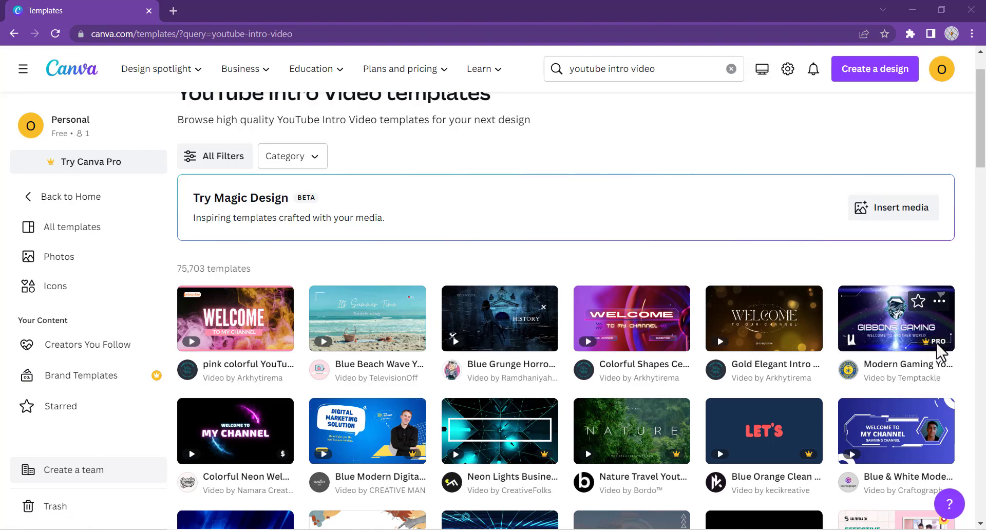
{"action": "scroll", "coordinate": [941, 353], "scroll_direction": "down", "scroll_amount": 3}
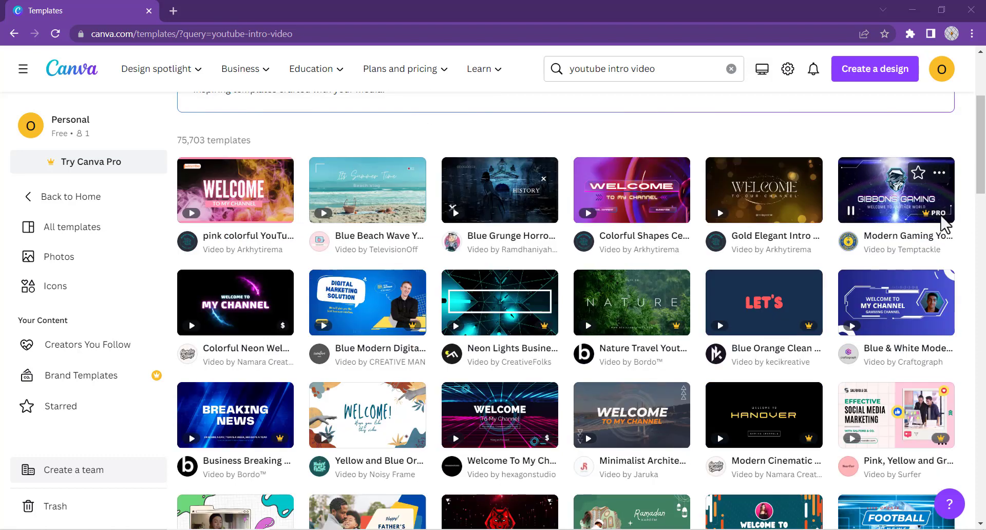
{"action": "mouse_move", "coordinate": [265, 336]}
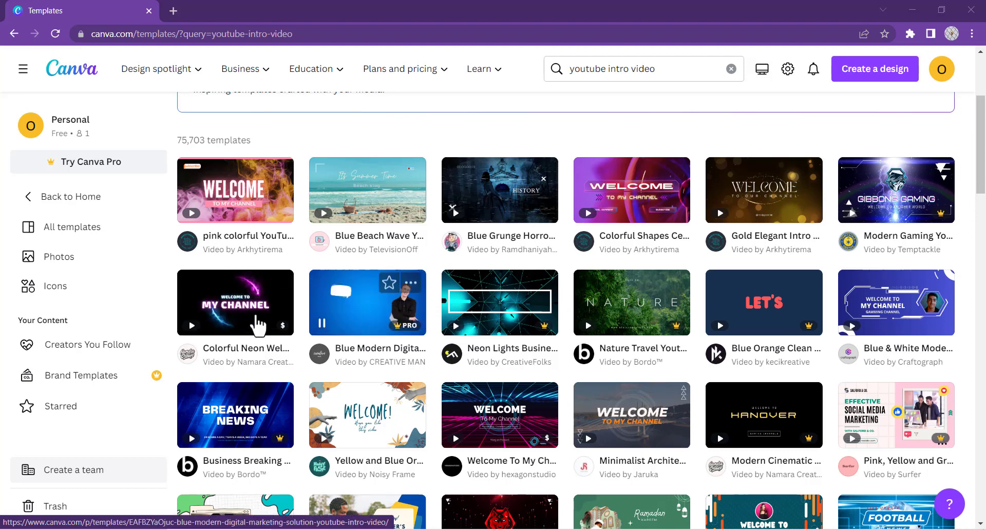
{"action": "mouse_move", "coordinate": [262, 197]}
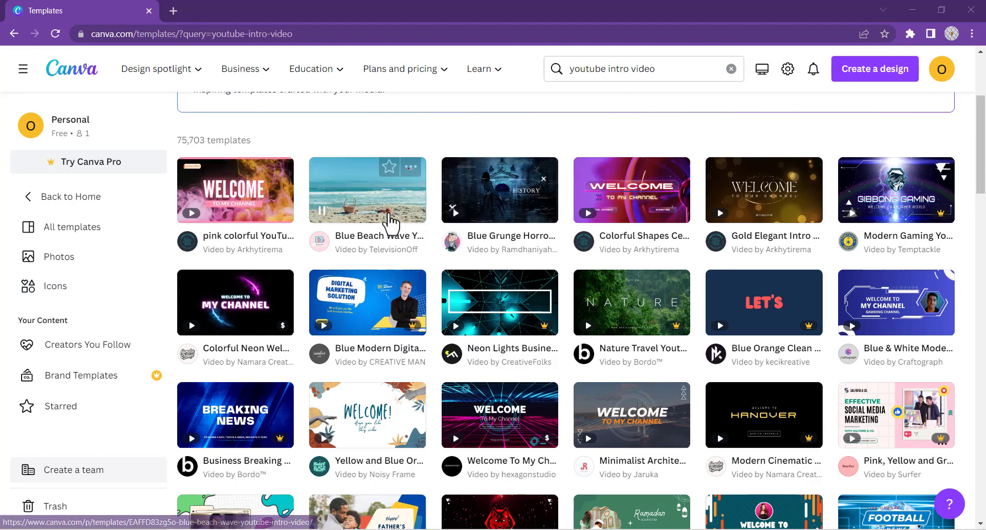
{"action": "mouse_move", "coordinate": [945, 214]}
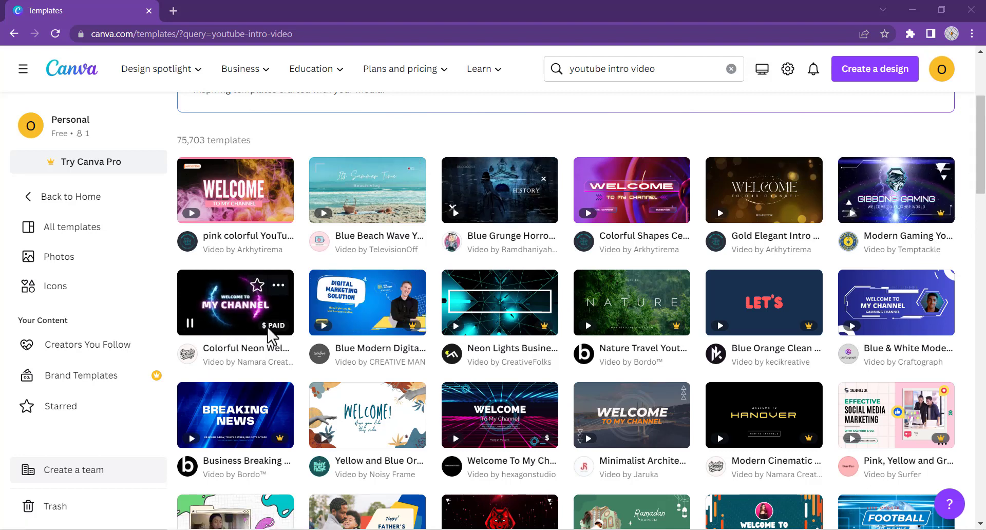
{"action": "scroll", "coordinate": [788, 358], "scroll_direction": "up", "scroll_amount": 4}
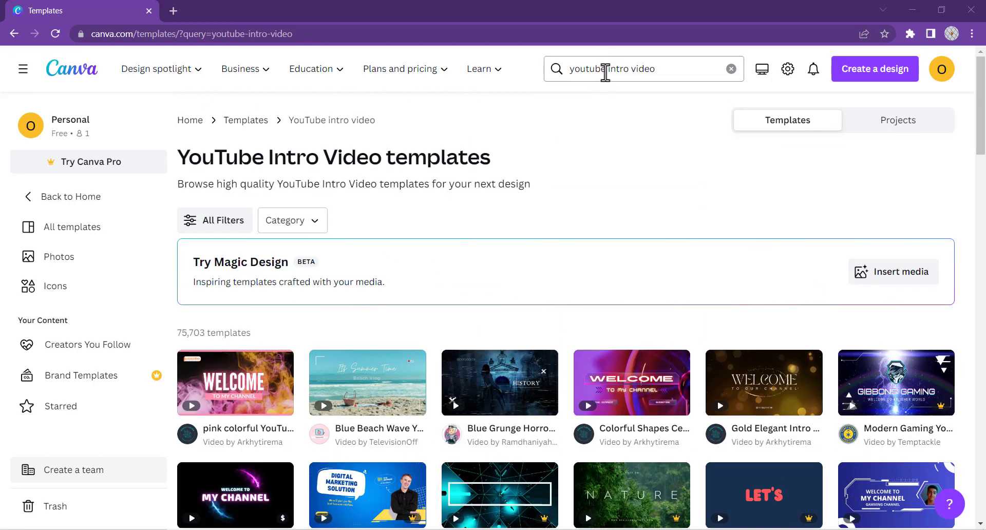
Refine the template search to "youtube intro cooking video".
{"action": "left_click", "coordinate": [628, 71]}
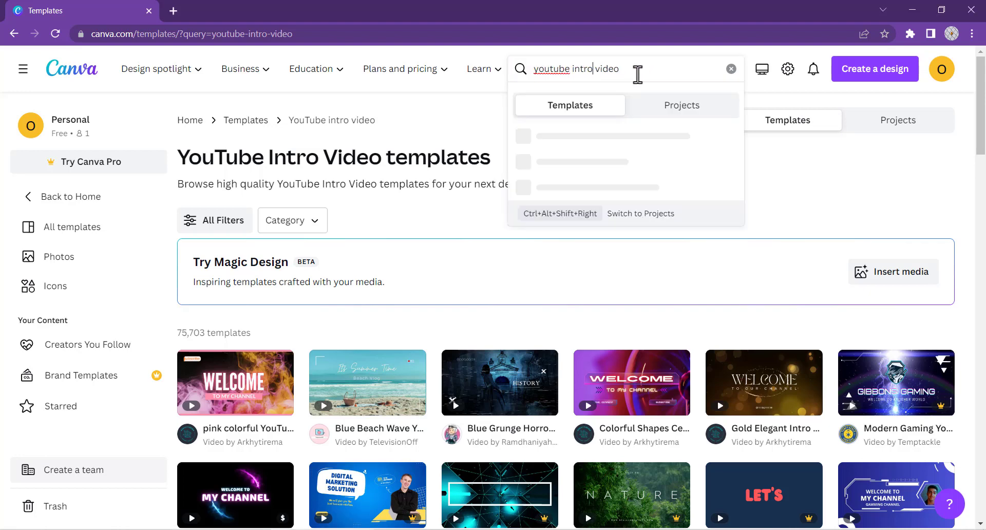
{"action": "type", "text": "cooking"}
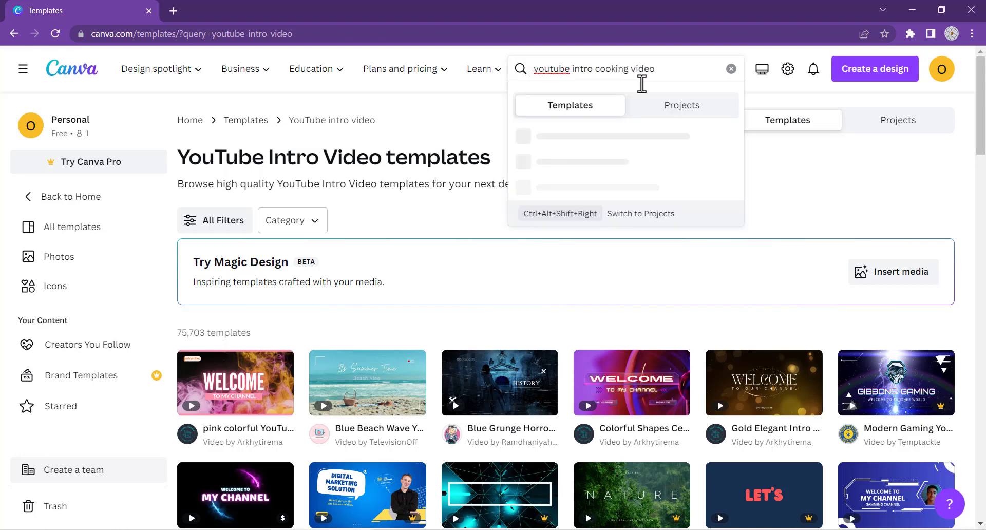
{"action": "key", "text": "Return"}
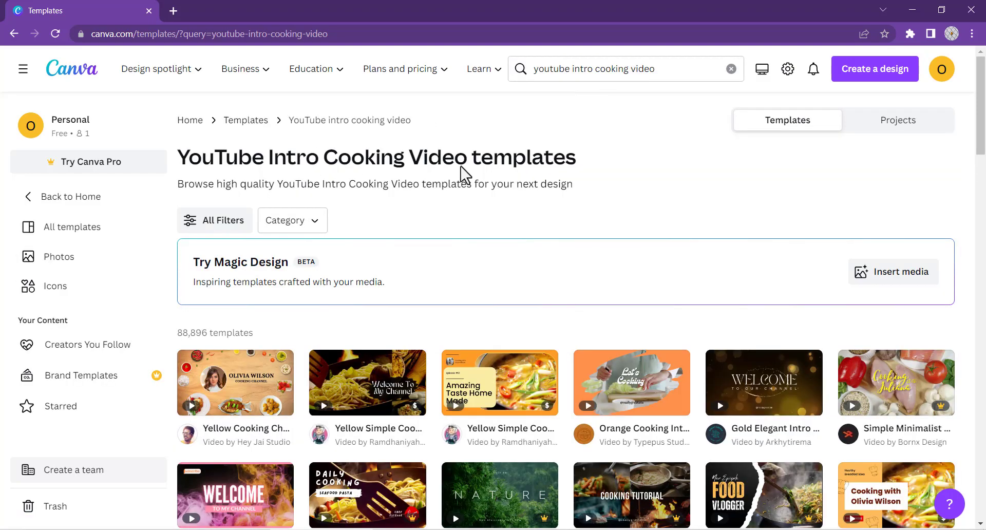
Open the preview of the Orange Cooking Intro Video template from the cooking intro results.
{"action": "scroll", "coordinate": [716, 279], "scroll_direction": "down", "scroll_amount": 4}
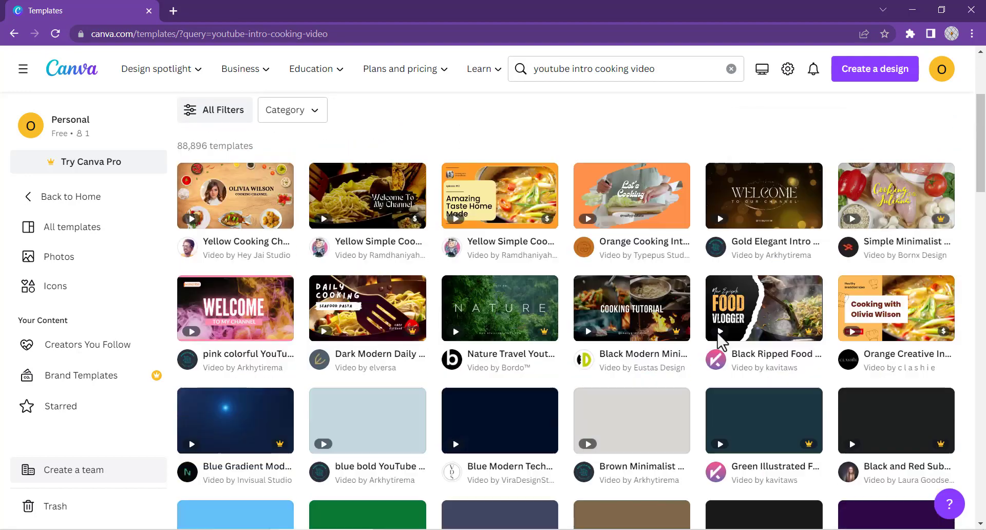
{"action": "scroll", "coordinate": [540, 377], "scroll_direction": "down", "scroll_amount": 3}
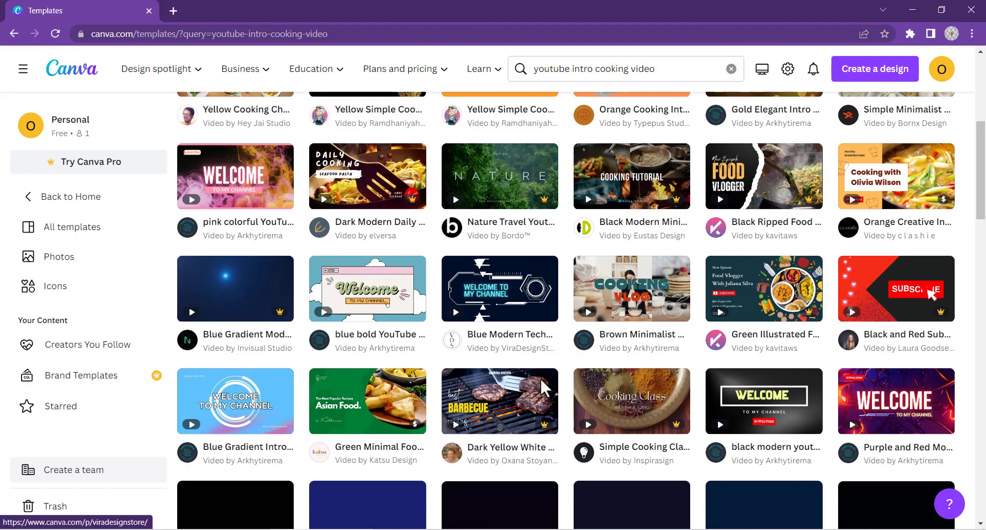
{"action": "scroll", "coordinate": [553, 389], "scroll_direction": "up", "scroll_amount": 3}
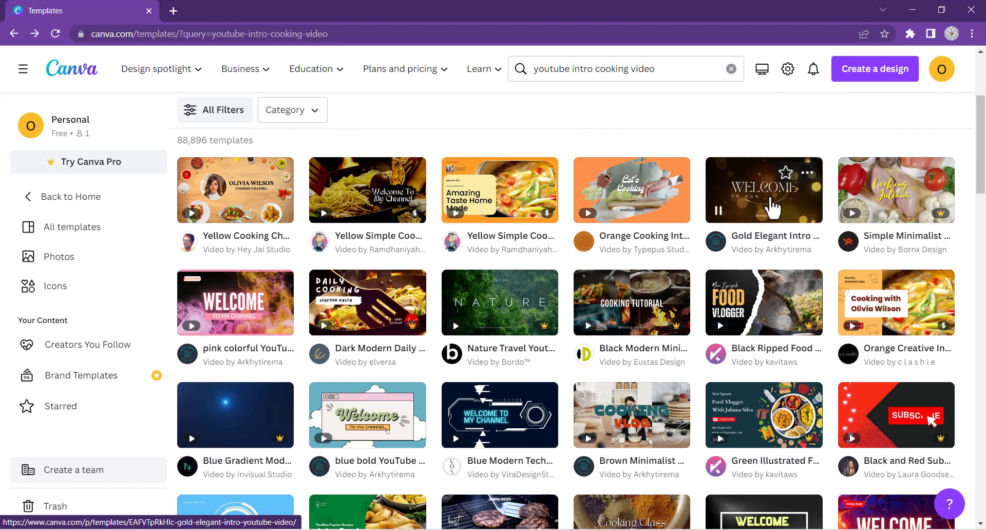
{"action": "left_click", "coordinate": [614, 208]}
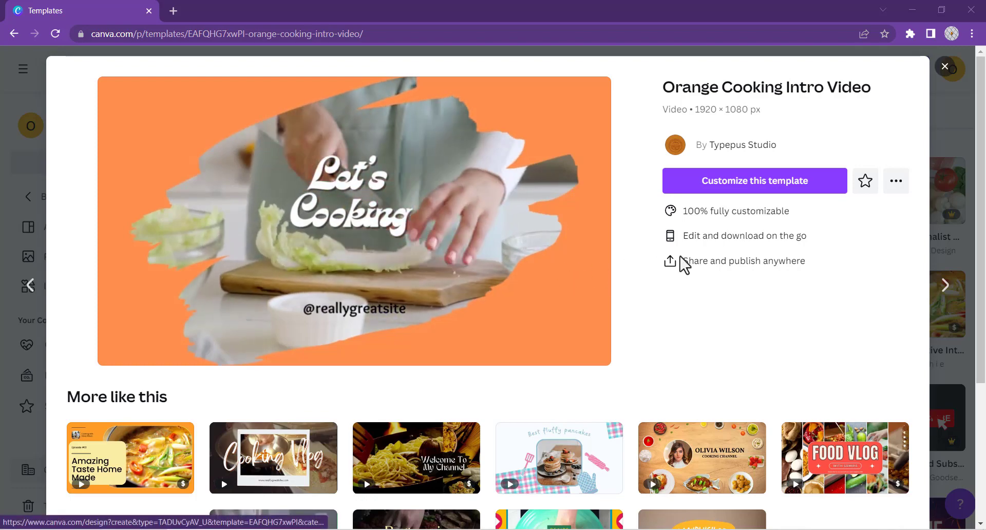
Look through the similar templates, and open the Orange Cooking Intro Video template for customization.
{"action": "scroll", "coordinate": [598, 266], "scroll_direction": "down", "scroll_amount": 7}
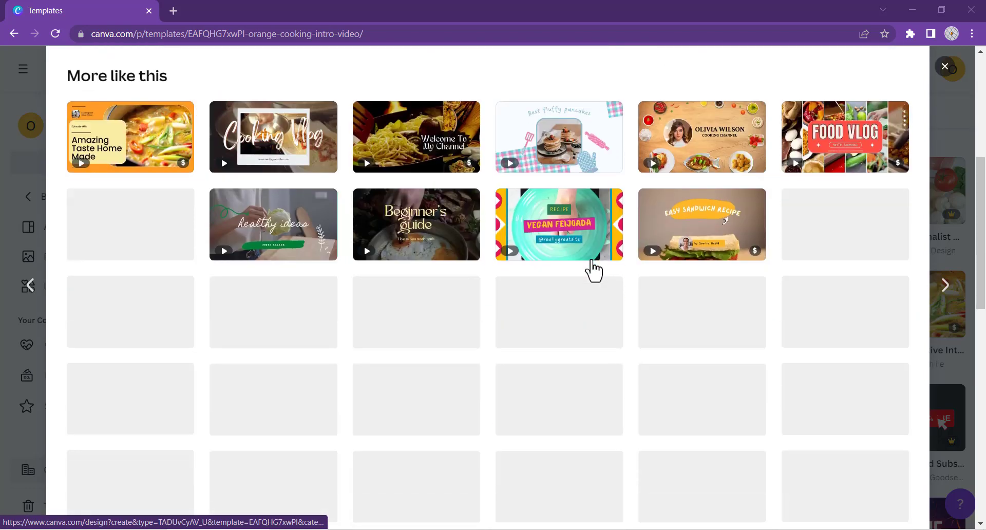
{"action": "scroll", "coordinate": [184, 205], "scroll_direction": "up", "scroll_amount": 5}
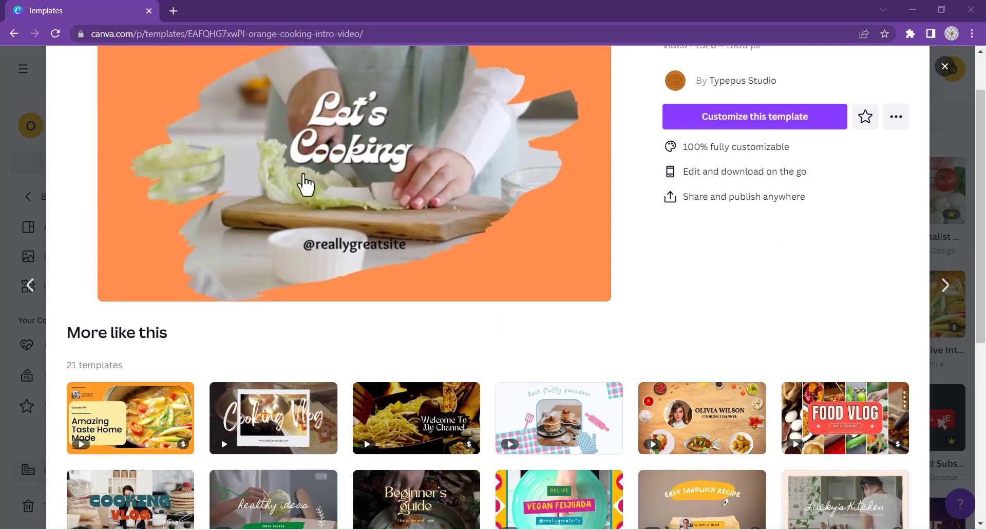
{"action": "scroll", "coordinate": [629, 295], "scroll_direction": "down", "scroll_amount": 2}
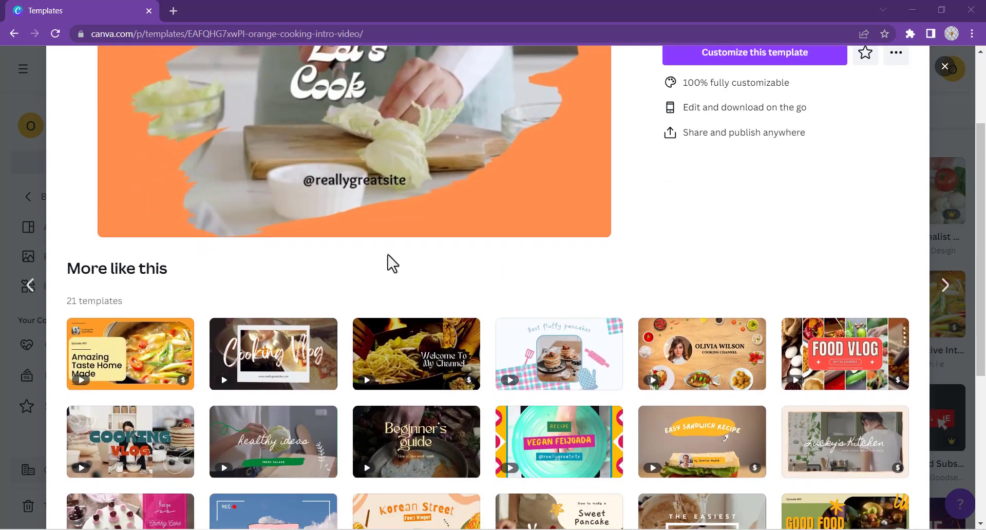
{"action": "scroll", "coordinate": [149, 359], "scroll_direction": "down", "scroll_amount": 2}
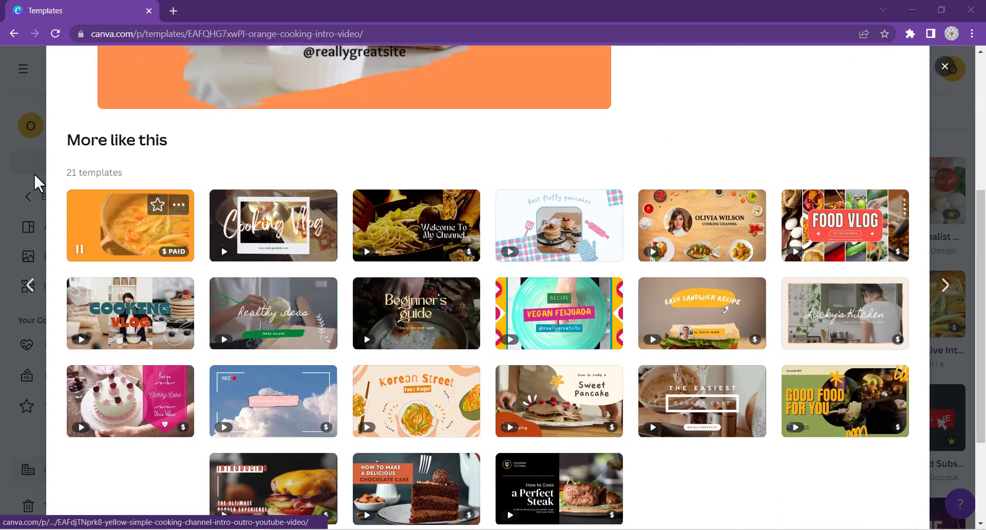
{"action": "scroll", "coordinate": [220, 216], "scroll_direction": "down", "scroll_amount": 3}
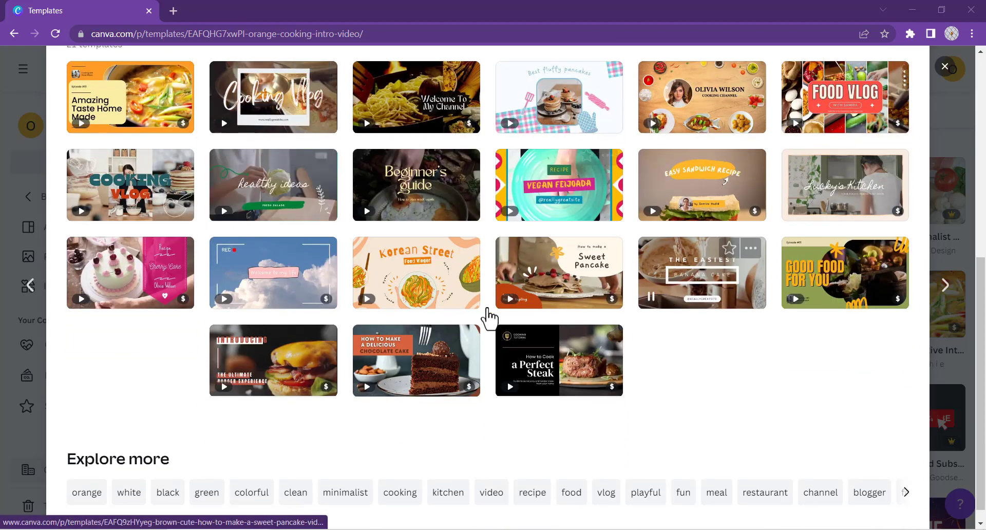
{"action": "scroll", "coordinate": [667, 289], "scroll_direction": "up", "scroll_amount": 8}
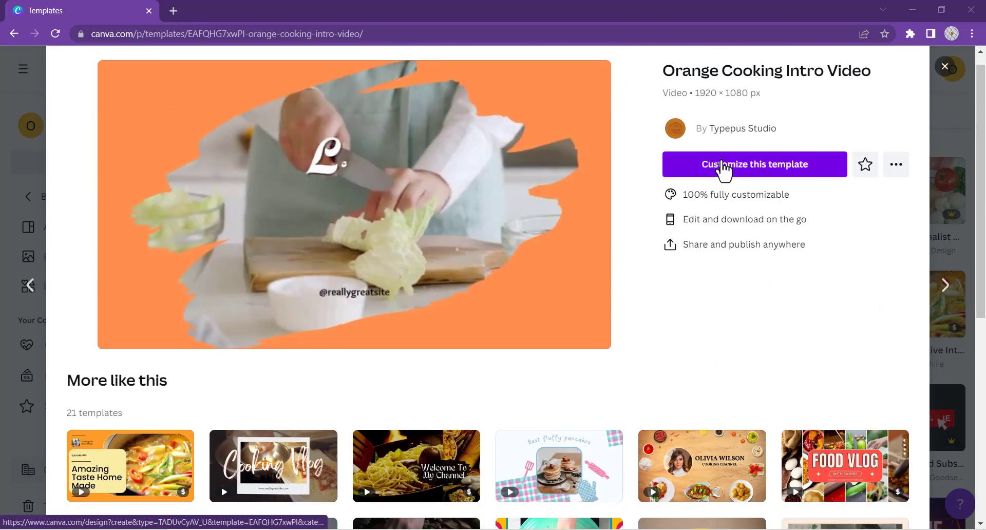
{"action": "left_click", "coordinate": [722, 164]}
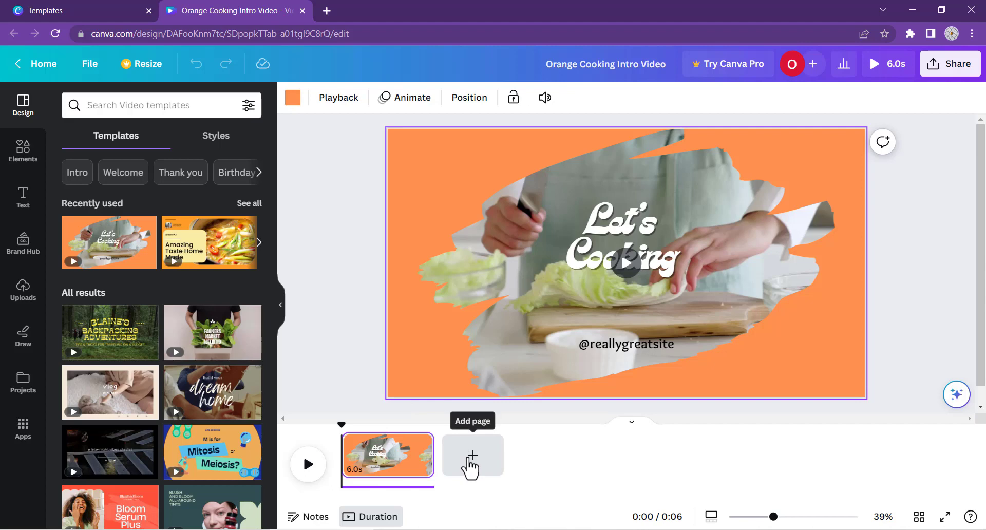
Add three blank pages after the cooking intro page.
{"action": "left_click", "coordinate": [470, 465]}
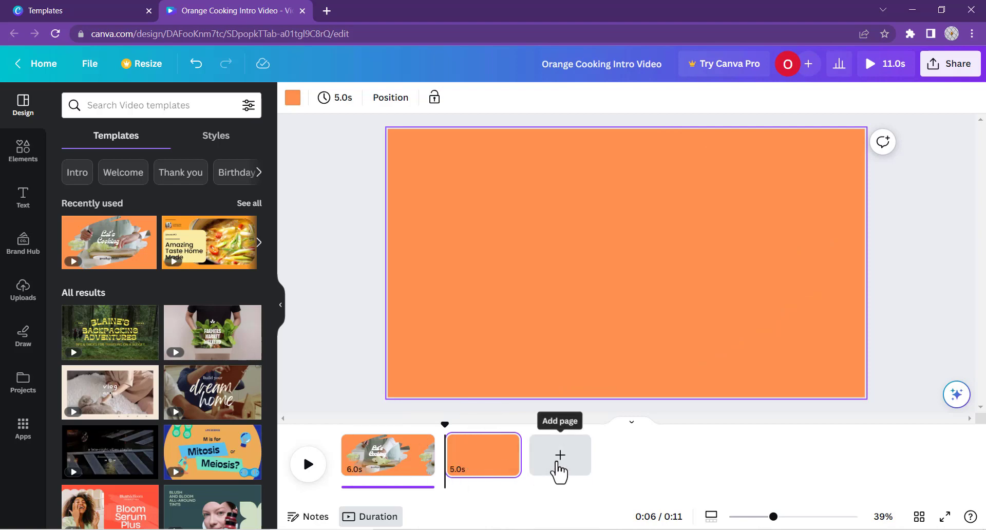
{"action": "left_click", "coordinate": [557, 465]}
{"action": "left_click", "coordinate": [640, 465]}
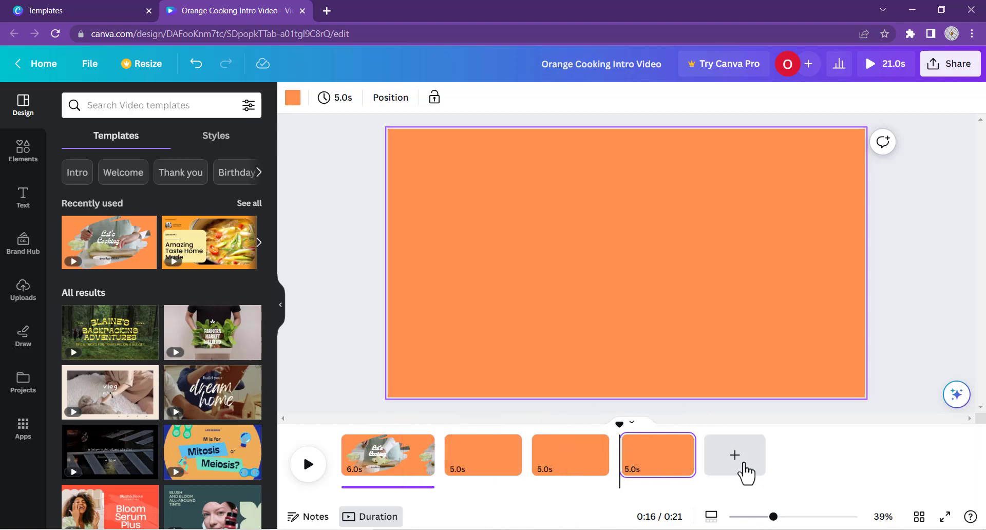
Delete the three blank pages, keeping only the cooking intro page in the timeline.
{"action": "key", "text": "ctrl+z"}
{"action": "left_click", "coordinate": [660, 464]}
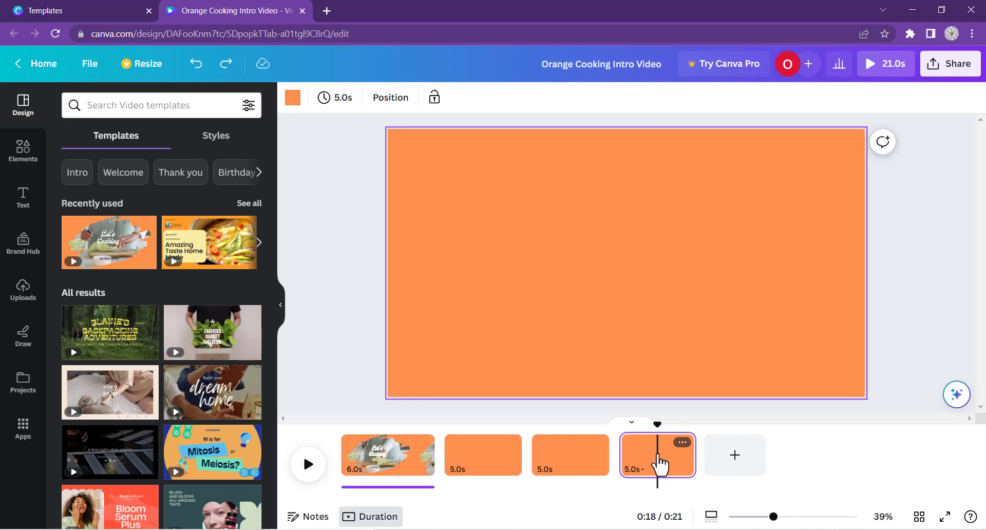
{"action": "key", "text": "Delete"}
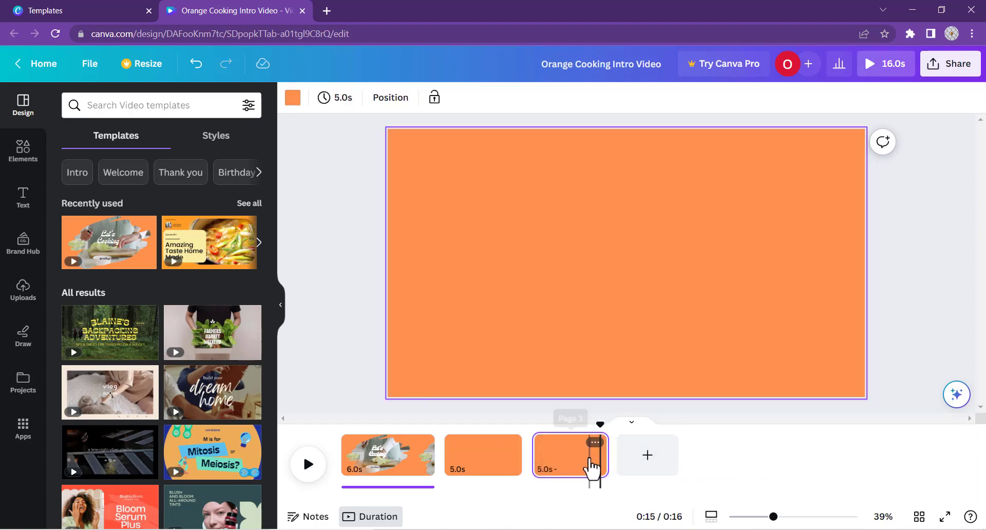
{"action": "key", "text": "Delete"}
{"action": "key", "text": "Delete"}
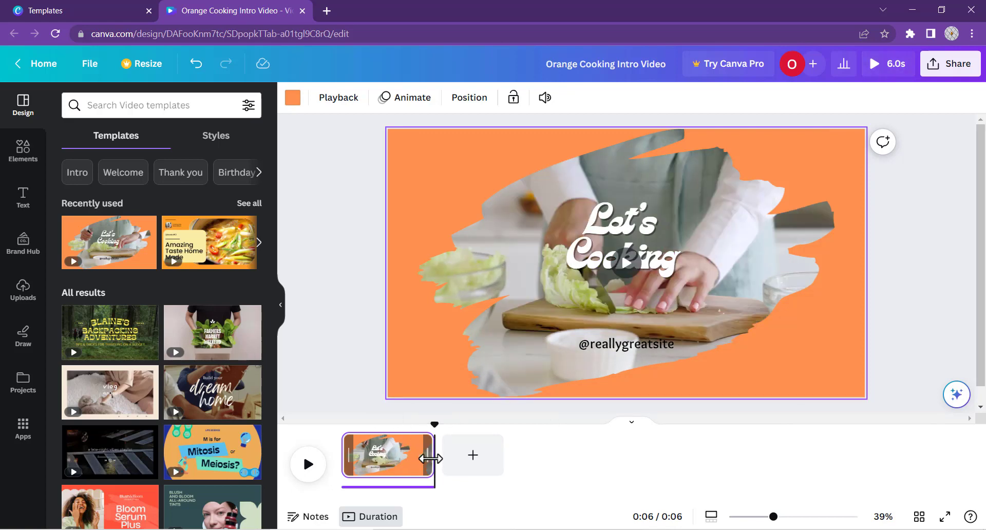
Extend the cooking intro page's duration to 10.0 seconds in the timeline.
{"action": "left_click_drag", "start_coordinate": [430, 458], "coordinate": [503, 463]}
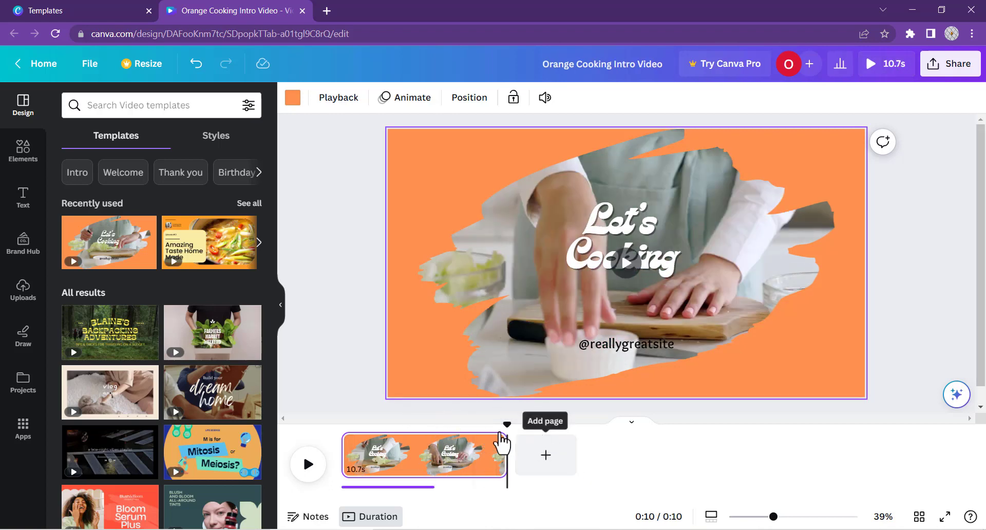
{"action": "mouse_move", "coordinate": [503, 440]}
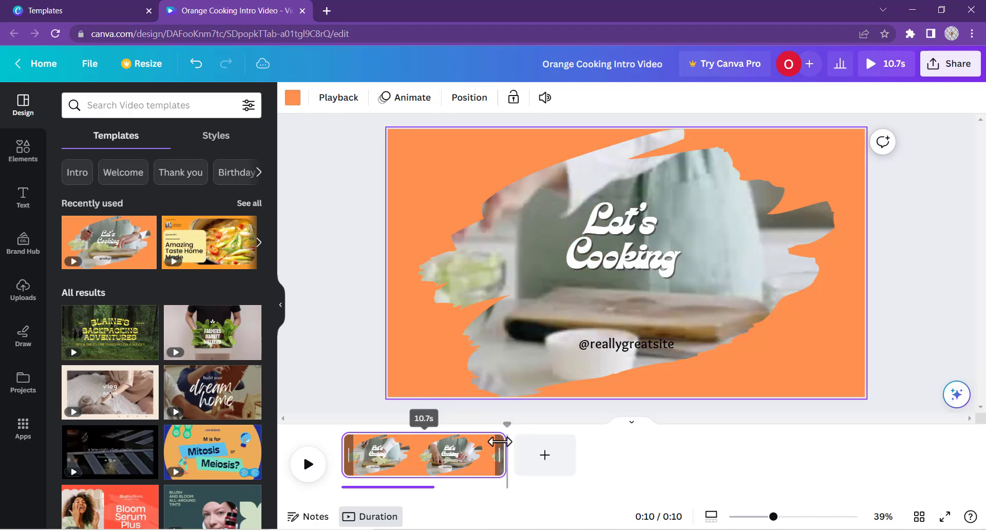
{"action": "left_click_drag", "start_coordinate": [503, 441], "coordinate": [492, 443]}
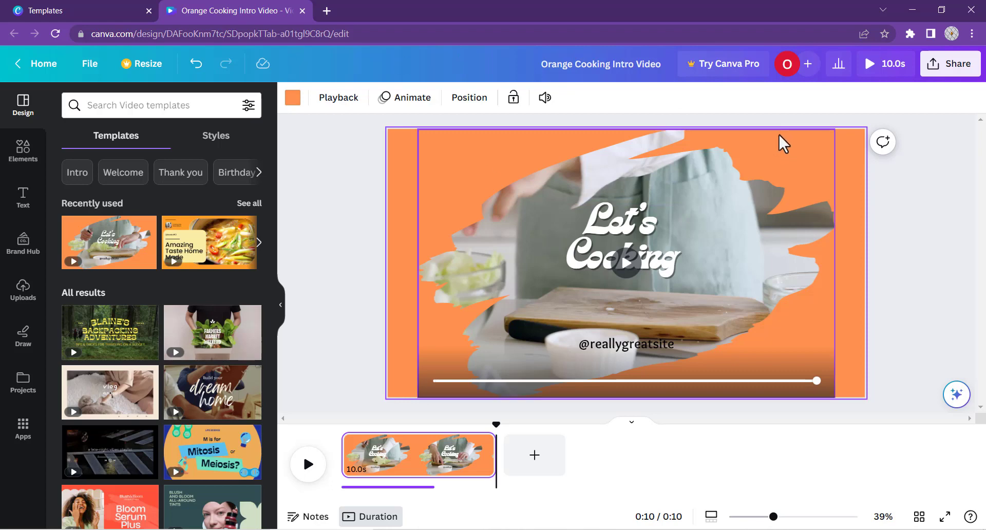
Replace the "Let's Cooking" title text on the page with "Fun & Cooking".
{"action": "left_click", "coordinate": [638, 251]}
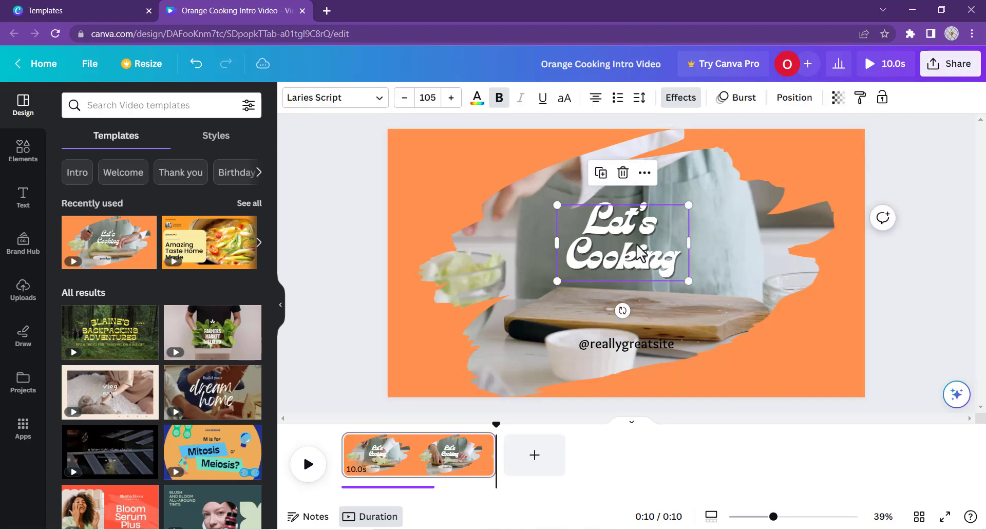
{"action": "left_click", "coordinate": [638, 252]}
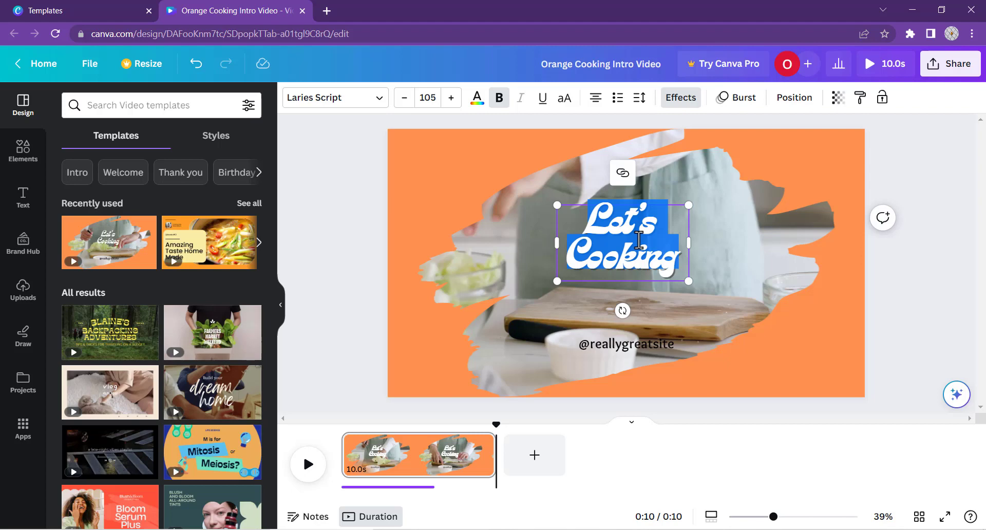
{"action": "type", "text": "Fun"}
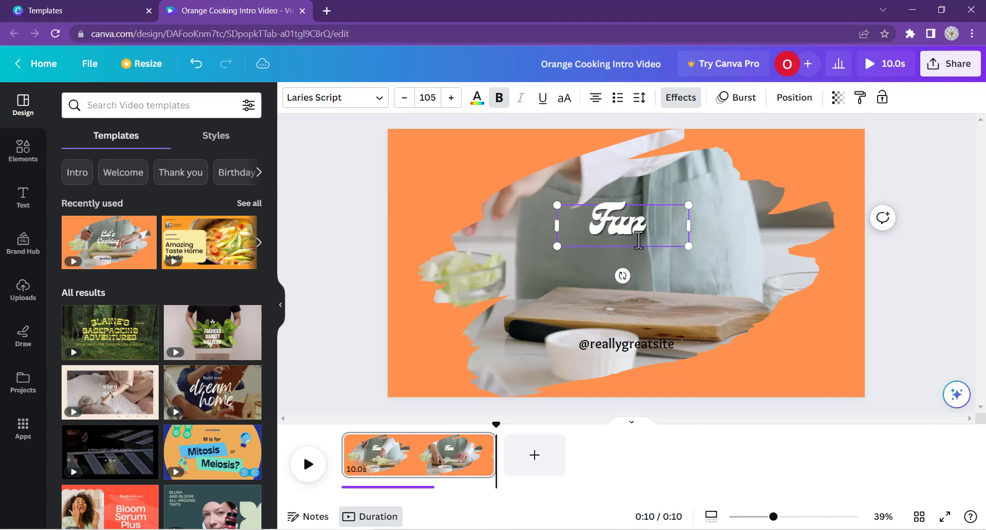
{"action": "type", "text": " &"}
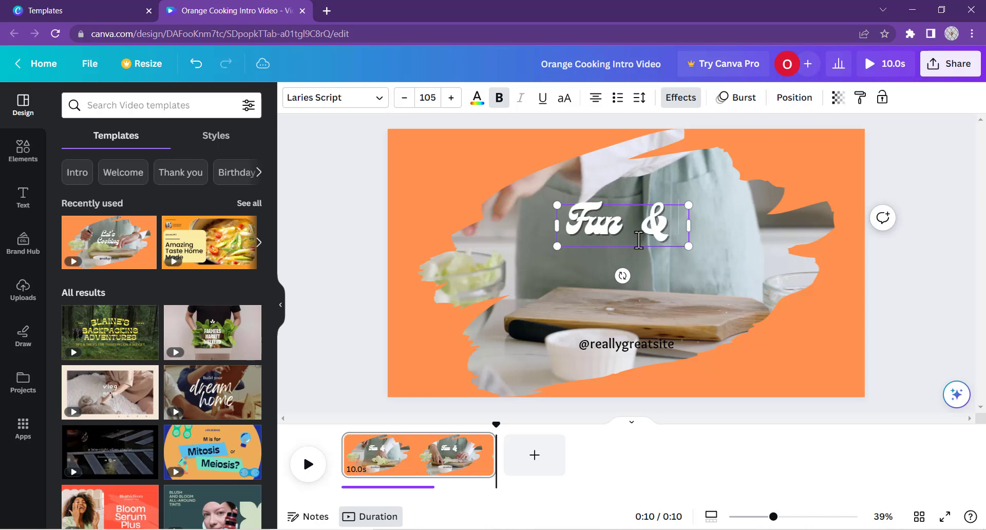
{"action": "type", "text": " Cooking"}
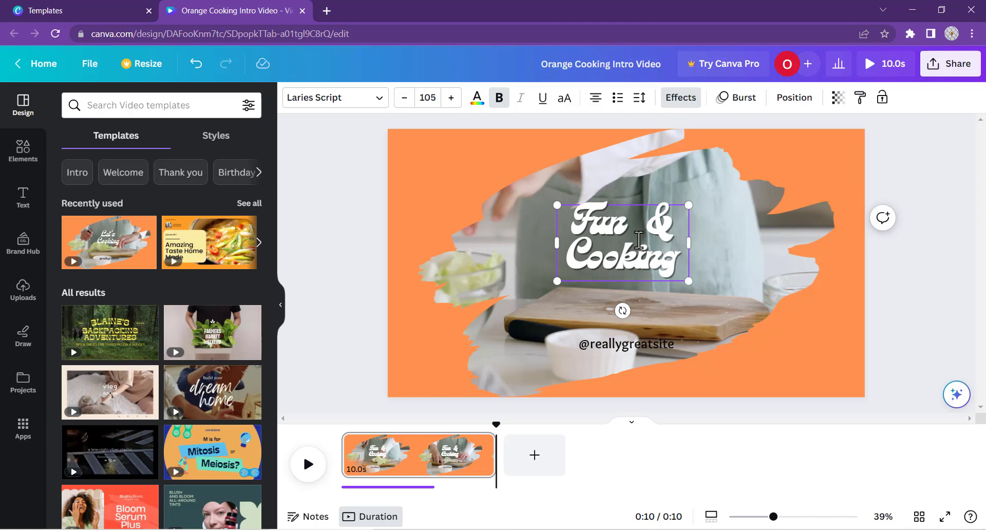
{"action": "left_click", "coordinate": [753, 251]}
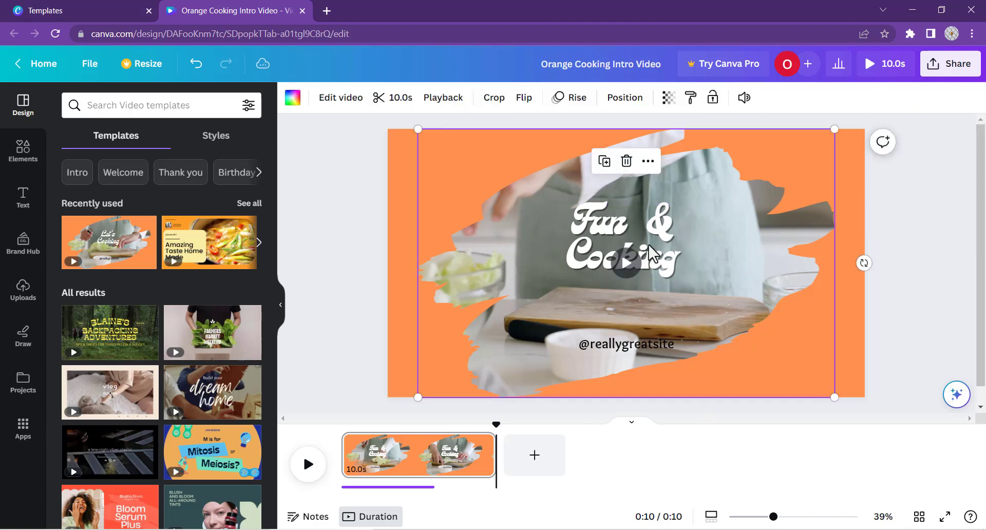
Shift the "Fun & Cooking" title slightly on the page and recolor its text to a custom bright red.
{"action": "left_click_drag", "start_coordinate": [598, 234], "coordinate": [768, 329]}
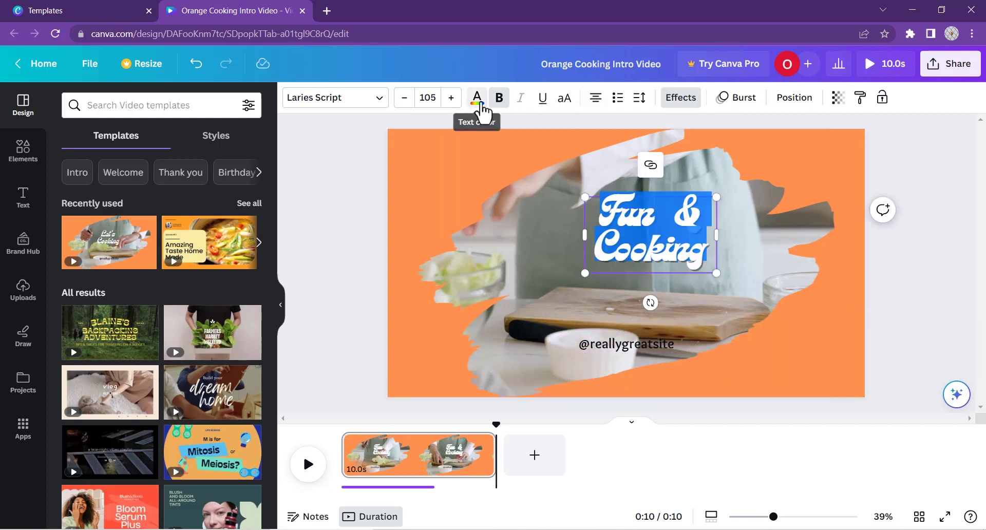
{"action": "left_click", "coordinate": [477, 102]}
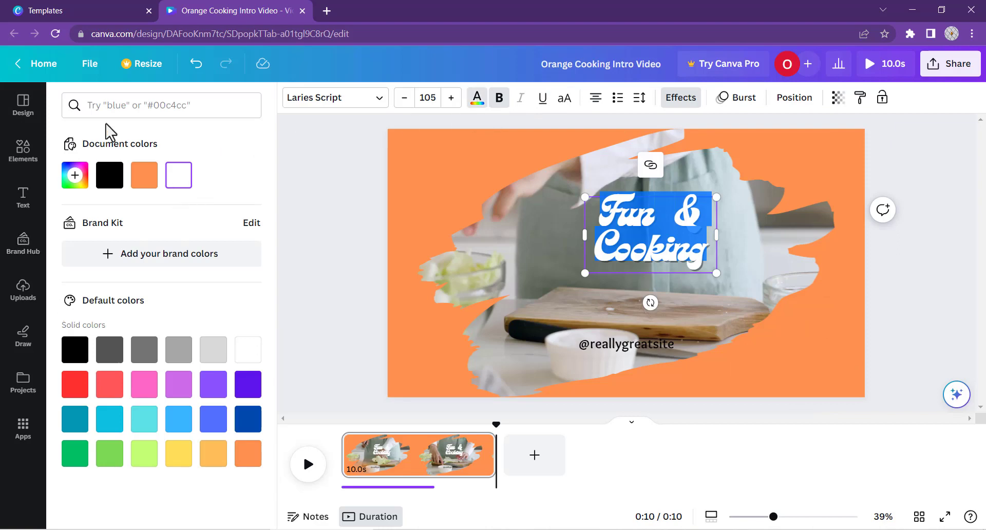
{"action": "left_click", "coordinate": [81, 177]}
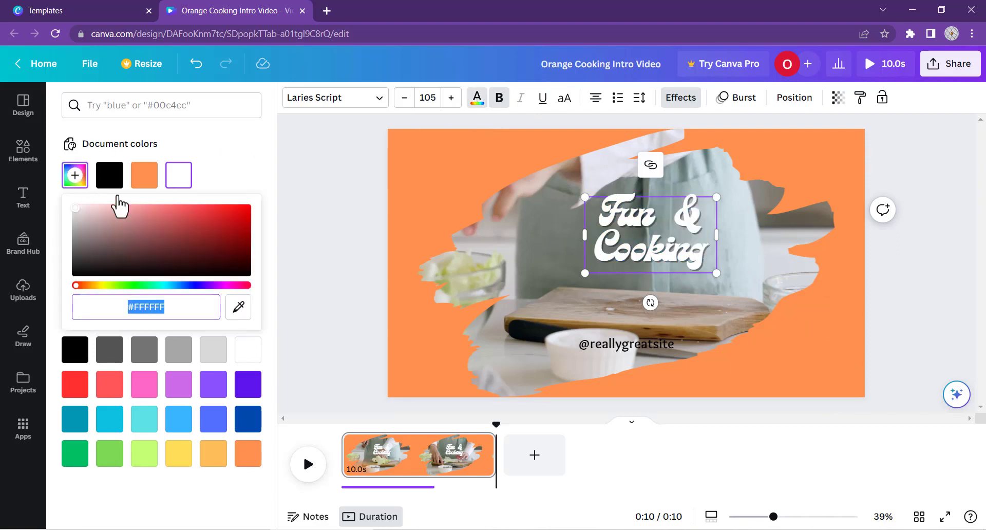
{"action": "left_click", "coordinate": [238, 226]}
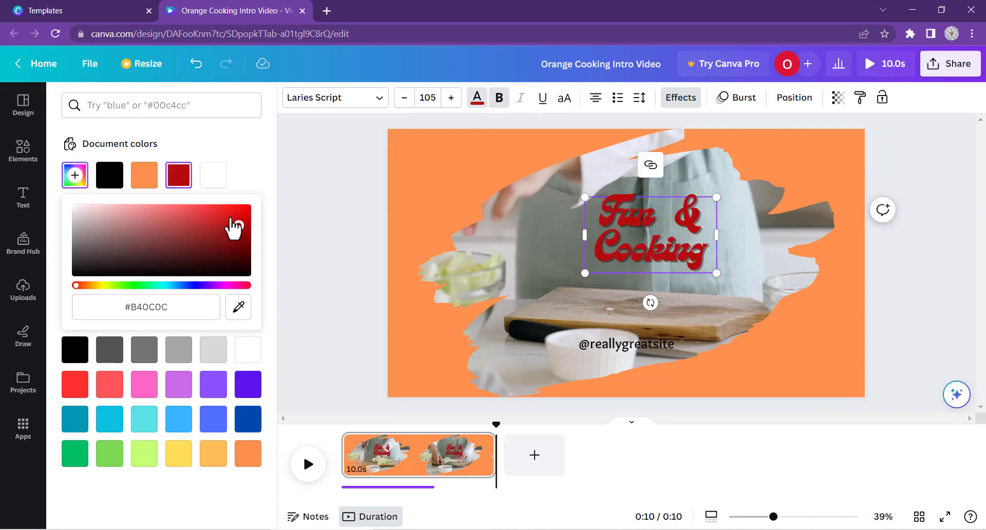
{"action": "left_click_drag", "start_coordinate": [231, 220], "coordinate": [203, 208]}
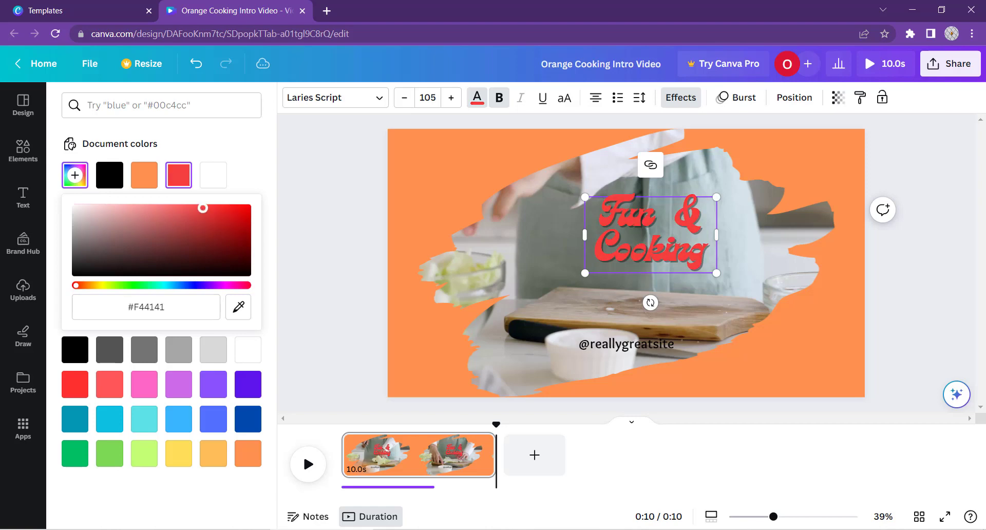
{"action": "left_click", "coordinate": [241, 224]}
{"action": "left_click_drag", "start_coordinate": [248, 273], "coordinate": [229, 264]}
{"action": "left_click", "coordinate": [238, 212]}
{"action": "left_click", "coordinate": [641, 348]}
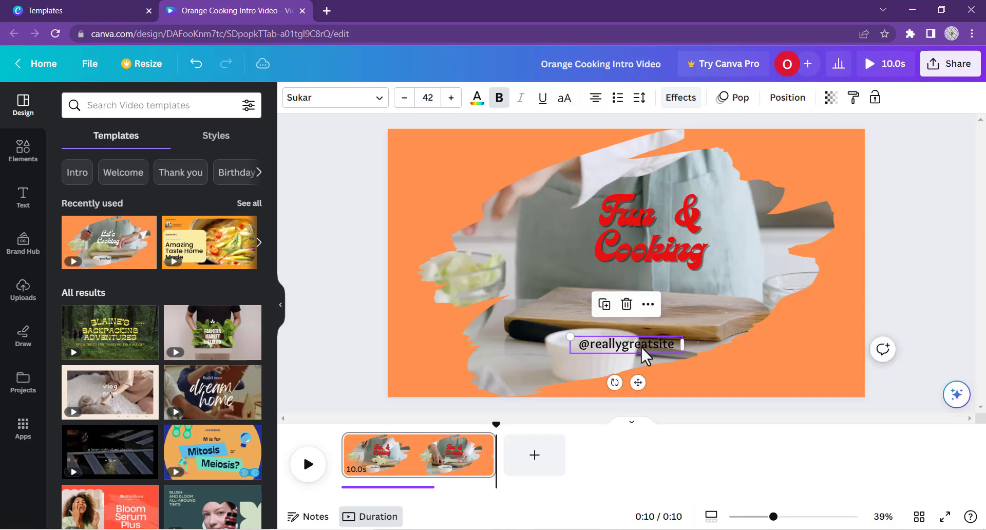
{"action": "left_click", "coordinate": [640, 345]}
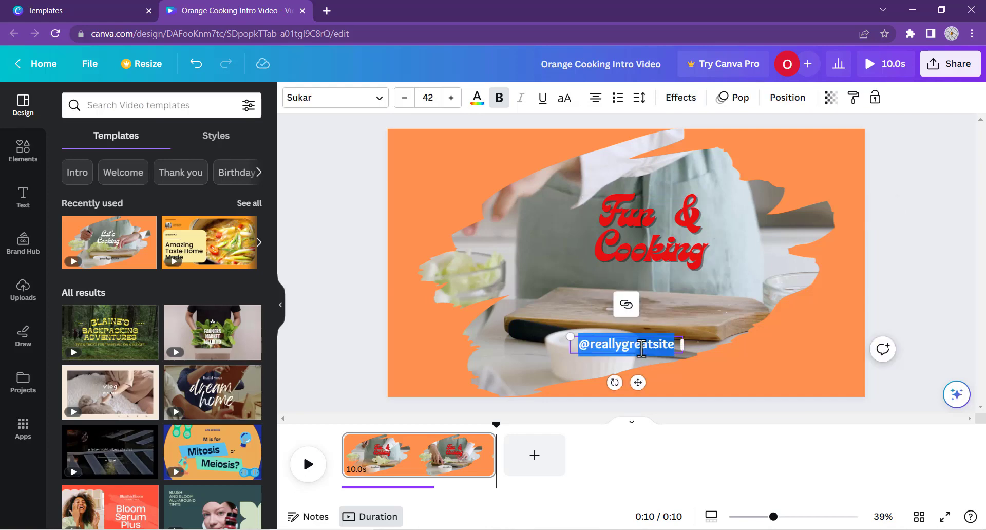
{"action": "type", "text": "Channel"}
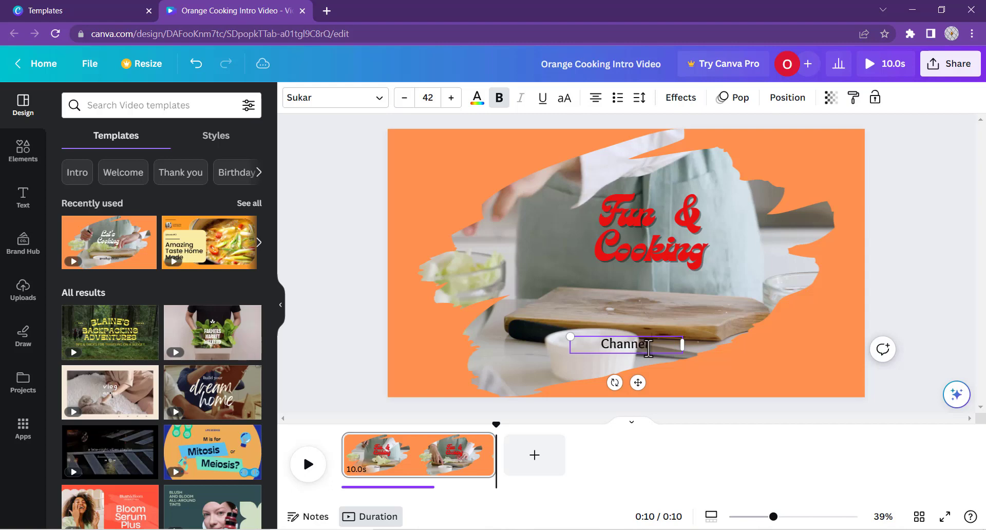
{"action": "type", "text": " Name"}
{"action": "left_click", "coordinate": [658, 393]}
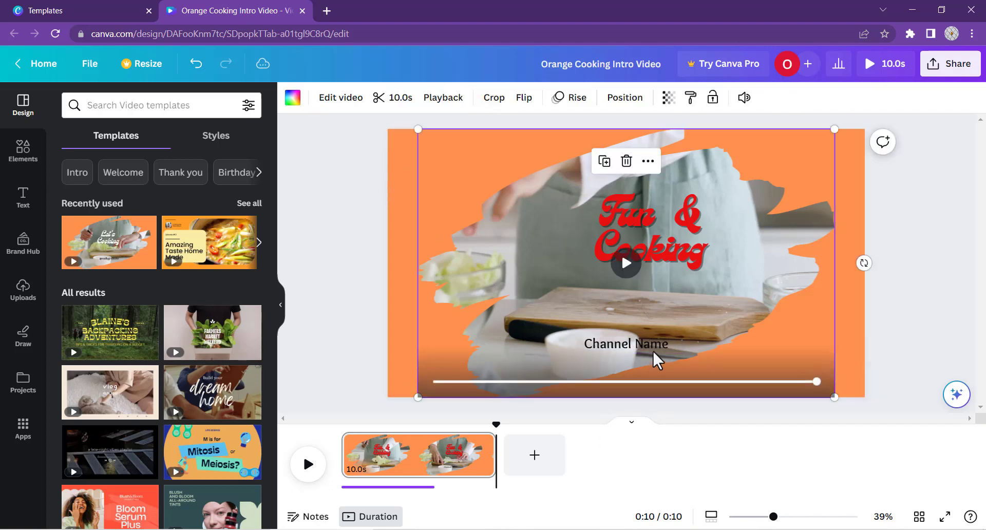
Try several recently used fonts on the "Channel Name" text and settle on Bukhari Script.
{"action": "left_click", "coordinate": [638, 340]}
{"action": "triple_click", "coordinate": [639, 343]}
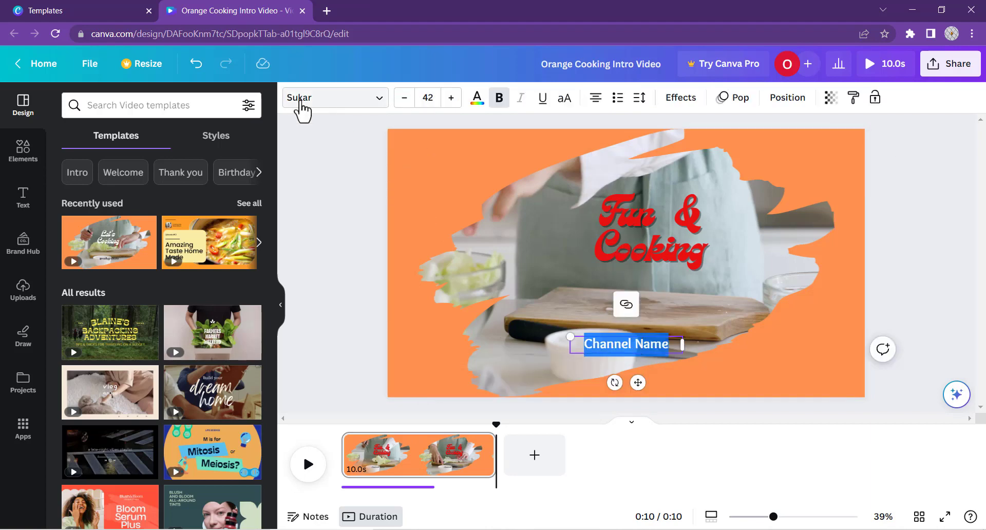
{"action": "left_click", "coordinate": [340, 102]}
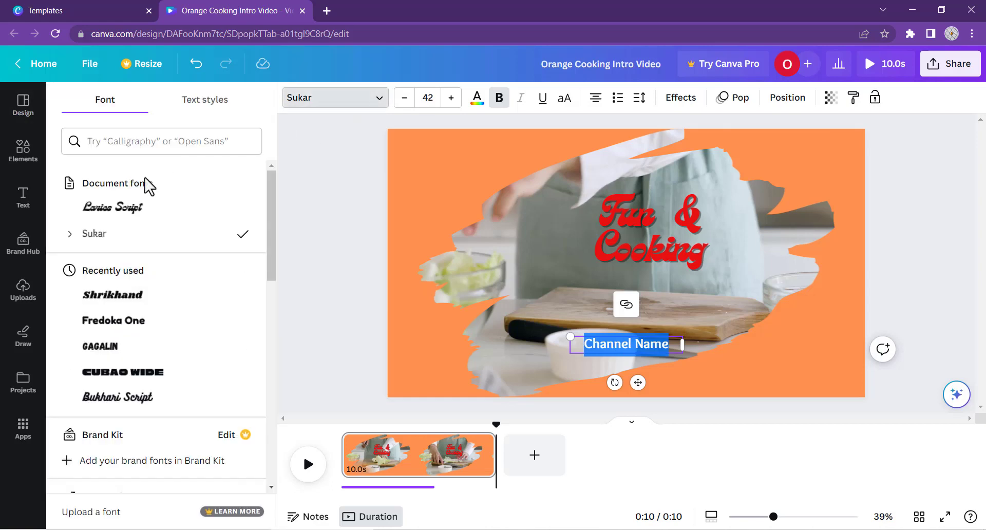
{"action": "left_click", "coordinate": [121, 208]}
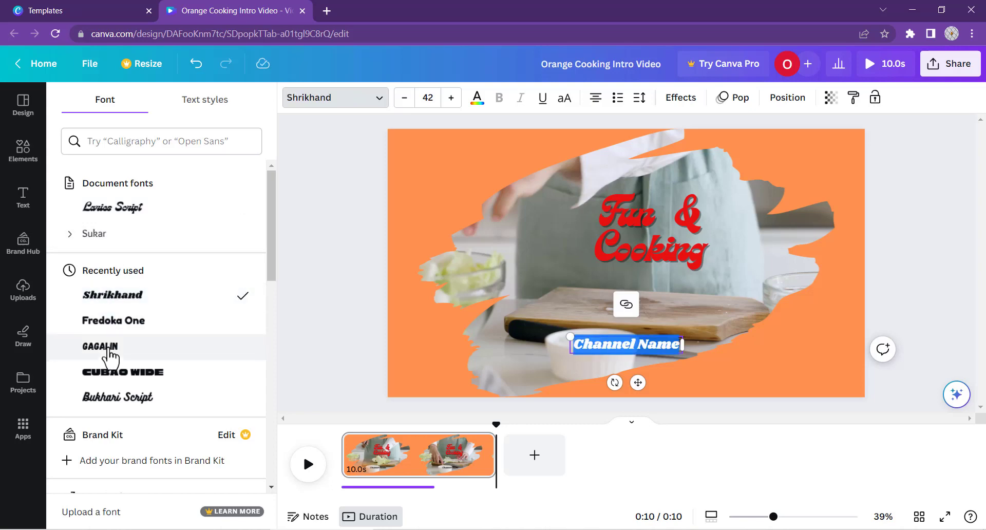
{"action": "left_click", "coordinate": [108, 321]}
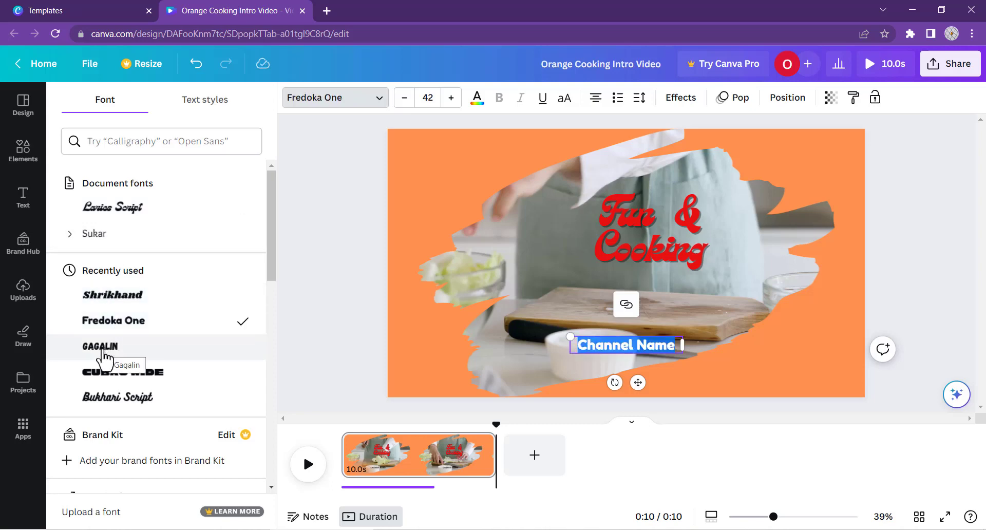
{"action": "left_click", "coordinate": [102, 353]}
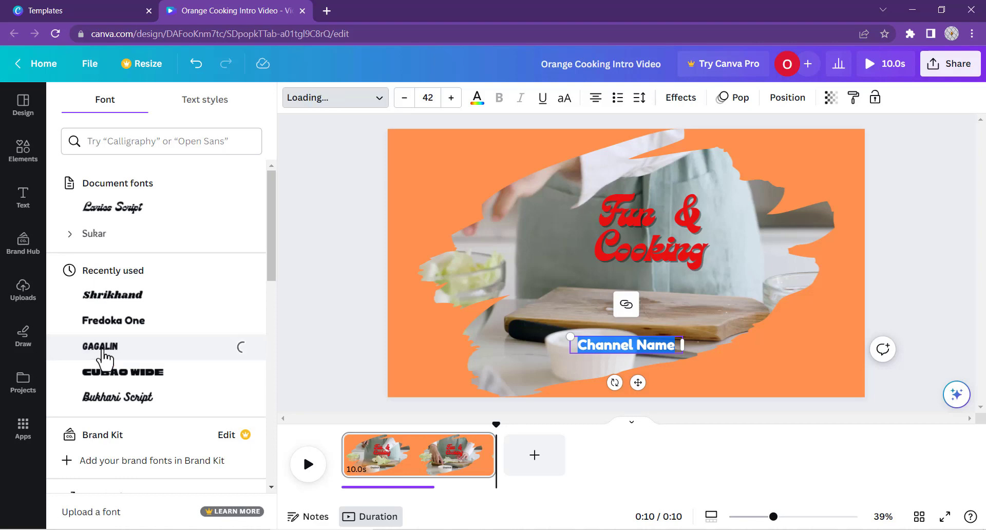
{"action": "left_click", "coordinate": [115, 383]}
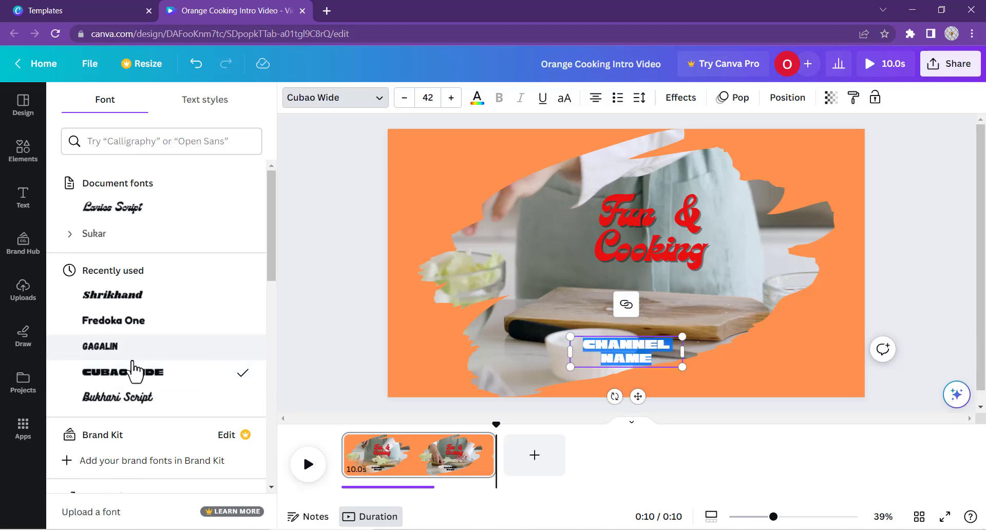
{"action": "scroll", "coordinate": [136, 359], "scroll_direction": "down", "scroll_amount": 1}
{"action": "left_click", "coordinate": [135, 331]}
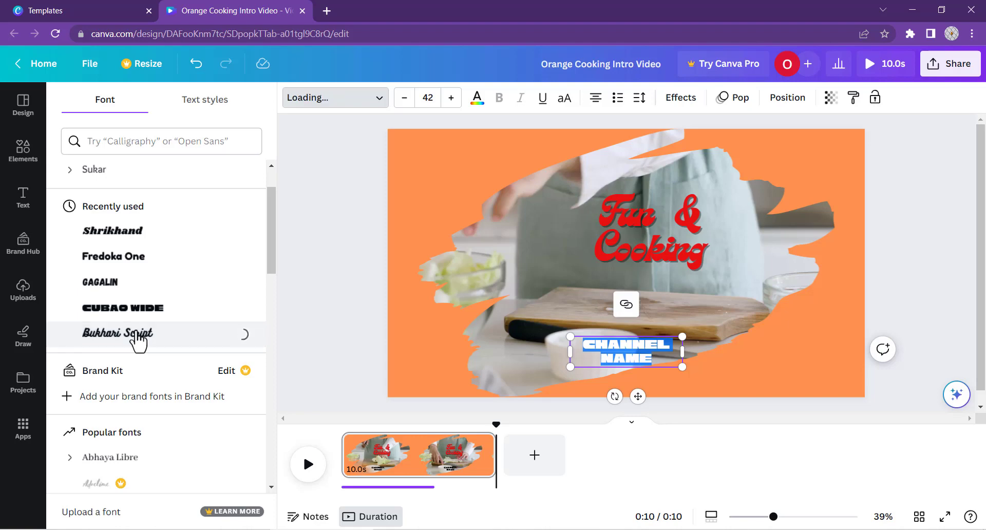
Move the "Channel Name" text to the page's lower-right corner and the "Fun & Cooking" title to its upper-left corner.
{"action": "left_click", "coordinate": [640, 354]}
{"action": "left_click", "coordinate": [635, 350]}
{"action": "left_click_drag", "start_coordinate": [636, 350], "coordinate": [805, 379]}
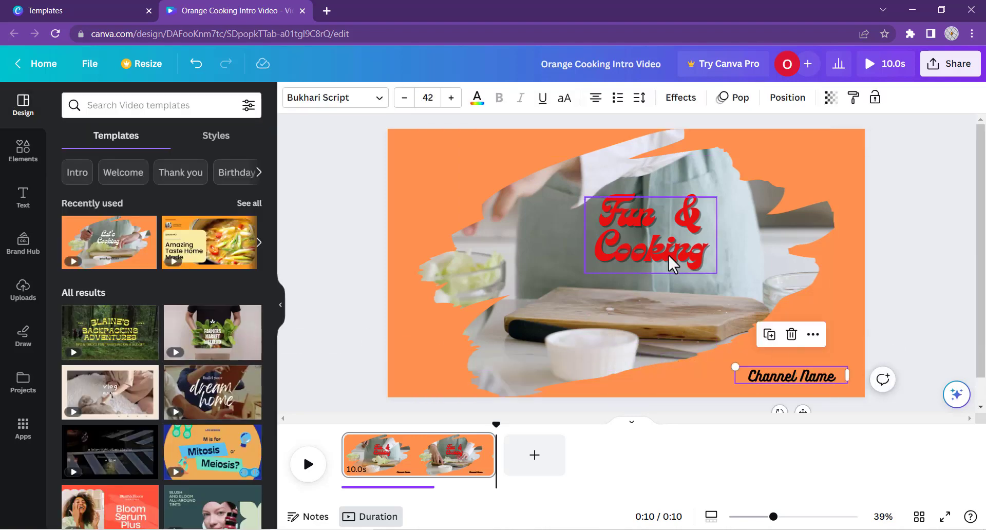
{"action": "left_click_drag", "start_coordinate": [670, 265], "coordinate": [480, 194]}
Delete the cooking video from the brush-stroke frame, keeping the empty frame on the page.
{"action": "left_click", "coordinate": [636, 235]}
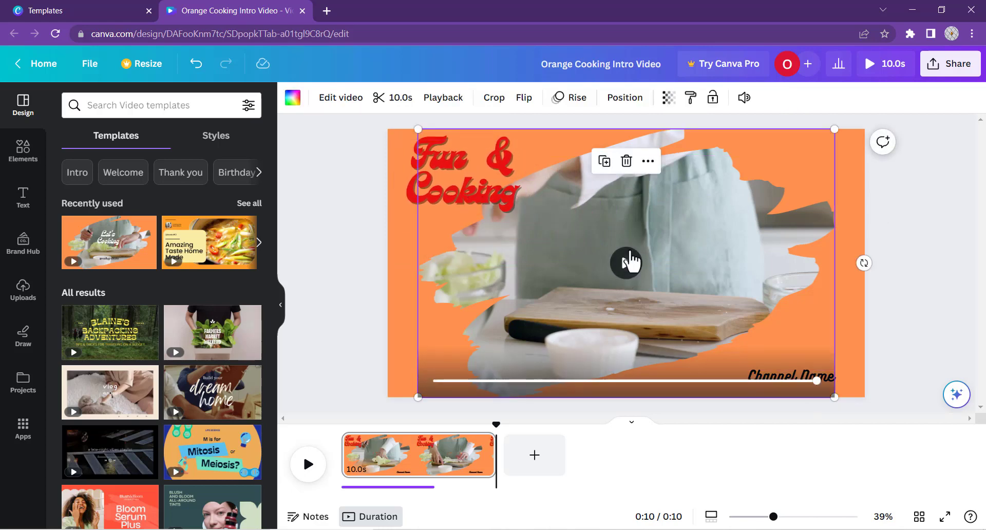
{"action": "left_click", "coordinate": [630, 262]}
{"action": "key", "text": "Delete"}
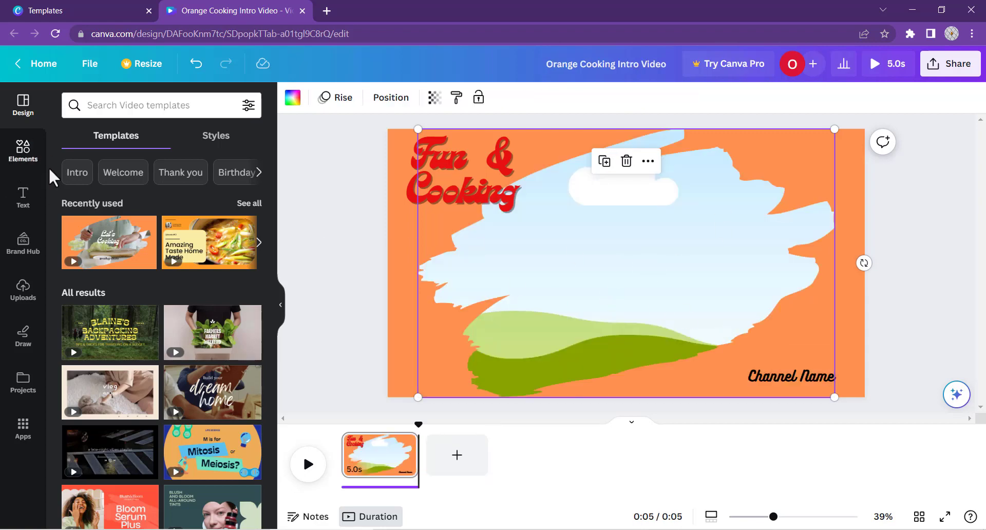
Search the elements library for "cooking video".
{"action": "left_click", "coordinate": [29, 156]}
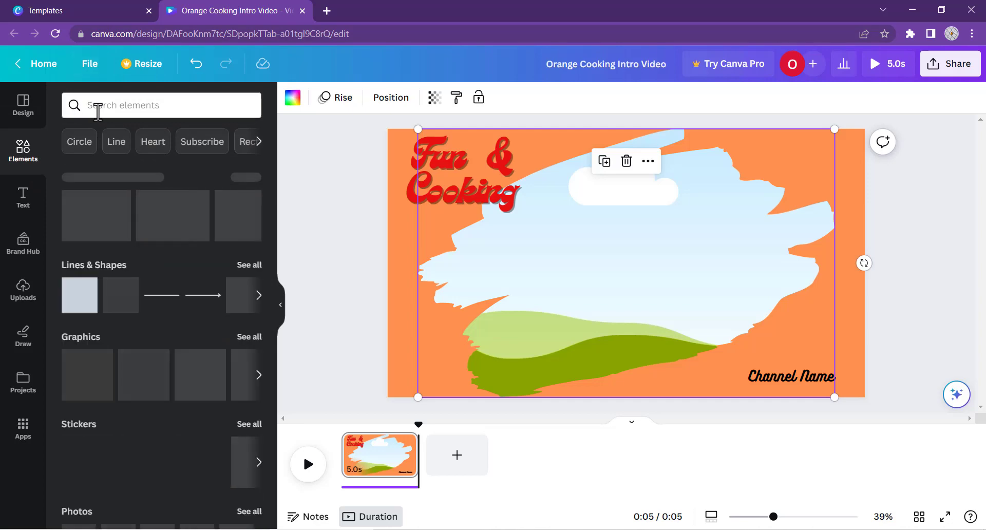
{"action": "left_click", "coordinate": [98, 109]}
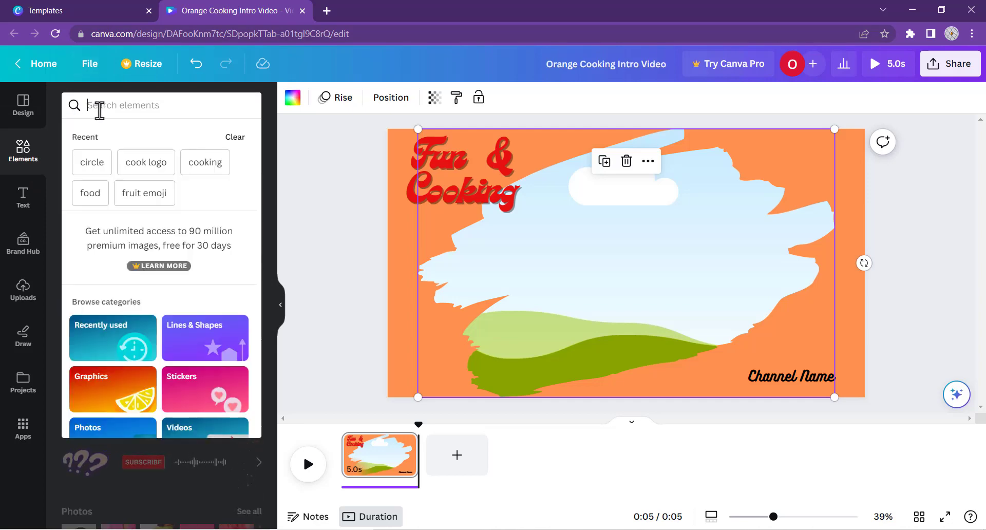
{"action": "type", "text": "cok"}
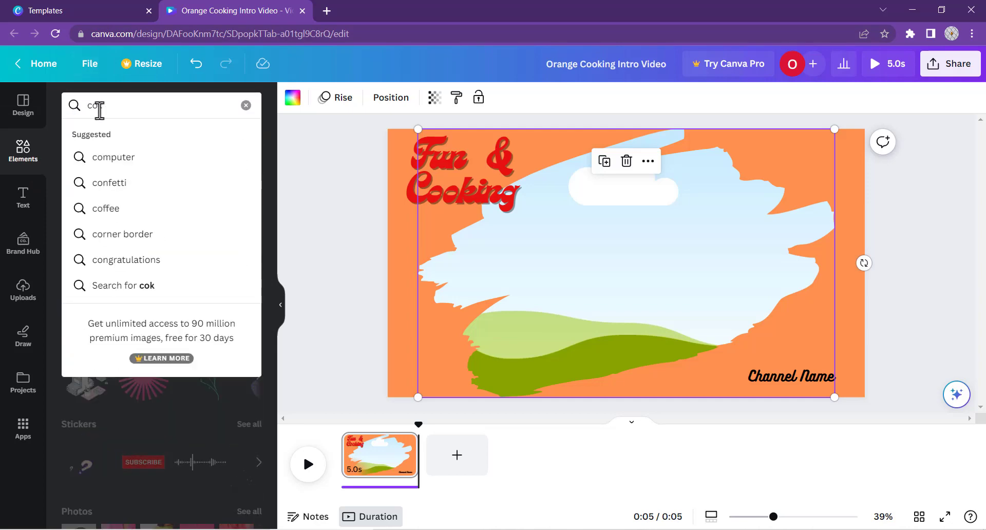
{"action": "key", "text": "BackSpace"}
{"action": "type", "text": "oking"}
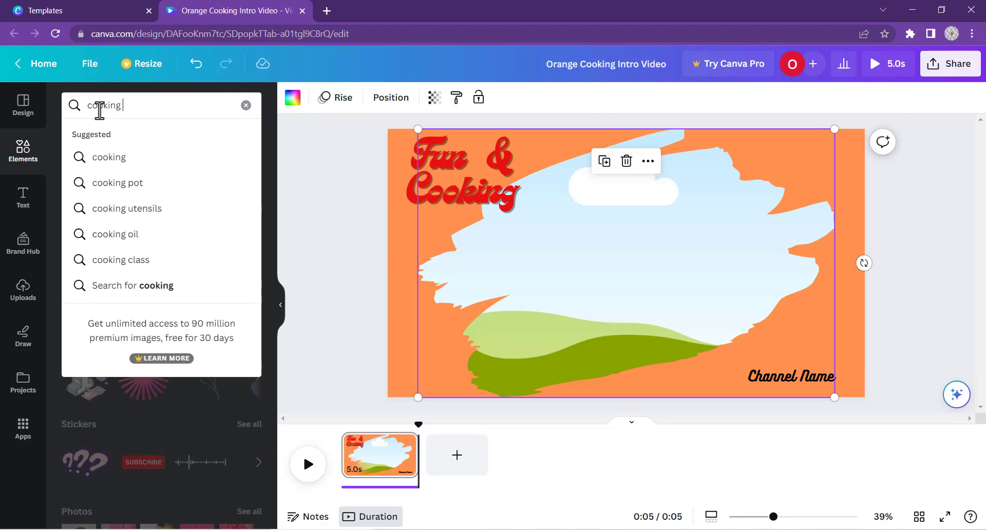
{"action": "type", "text": " video"}
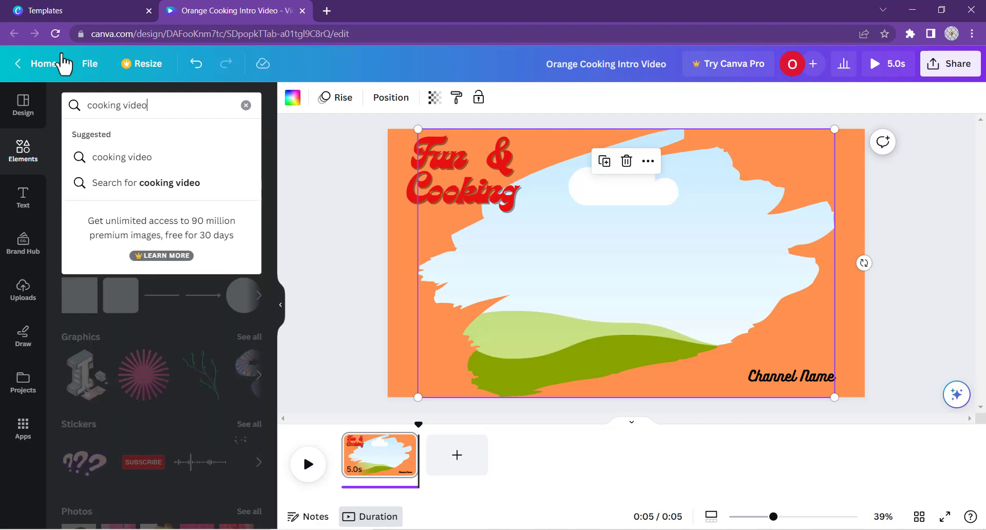
{"action": "left_click", "coordinate": [141, 157]}
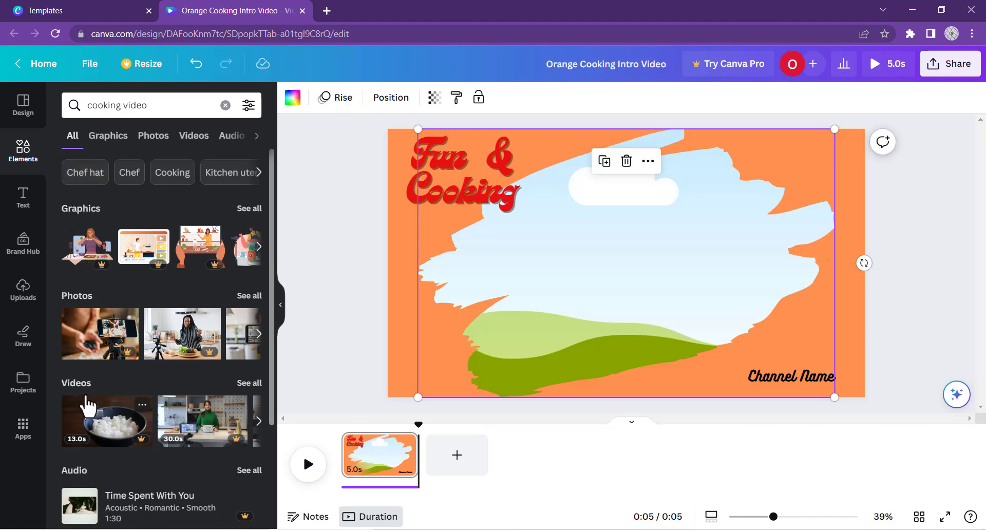
Fill the brush-stroke frame with the photo of a woman holding a copper mixing bowl beside a camera, found among the photo results.
{"action": "scroll", "coordinate": [88, 404], "scroll_direction": "down", "scroll_amount": 1}
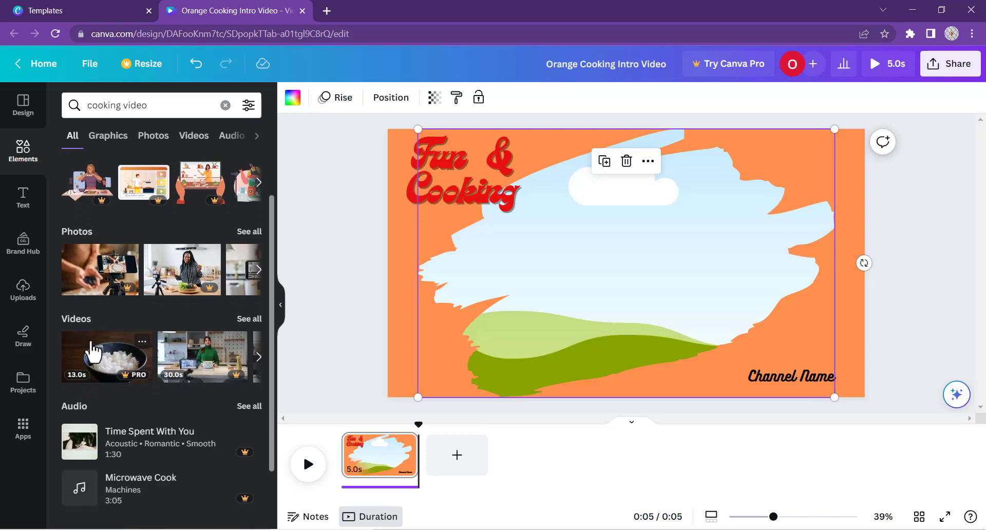
{"action": "scroll", "coordinate": [95, 308], "scroll_direction": "up", "scroll_amount": 1}
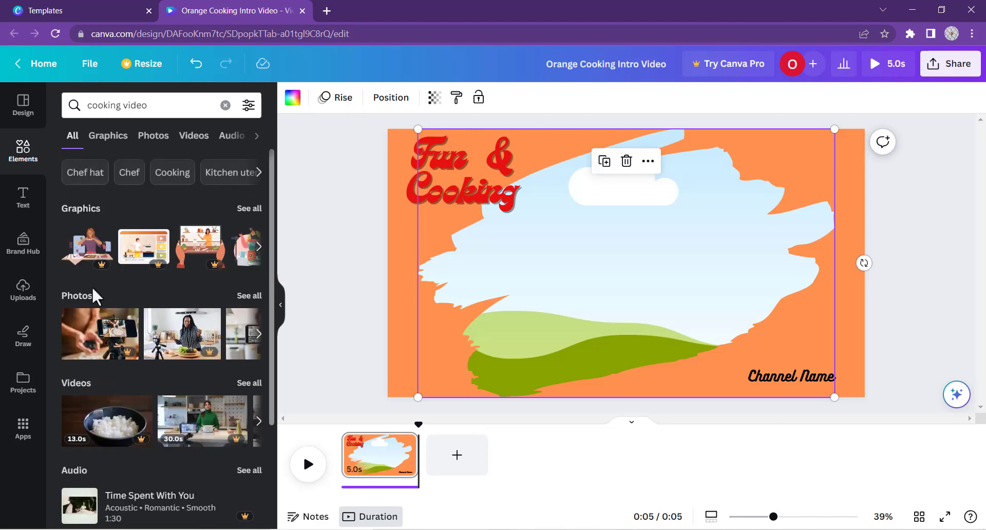
{"action": "left_click", "coordinate": [77, 303]}
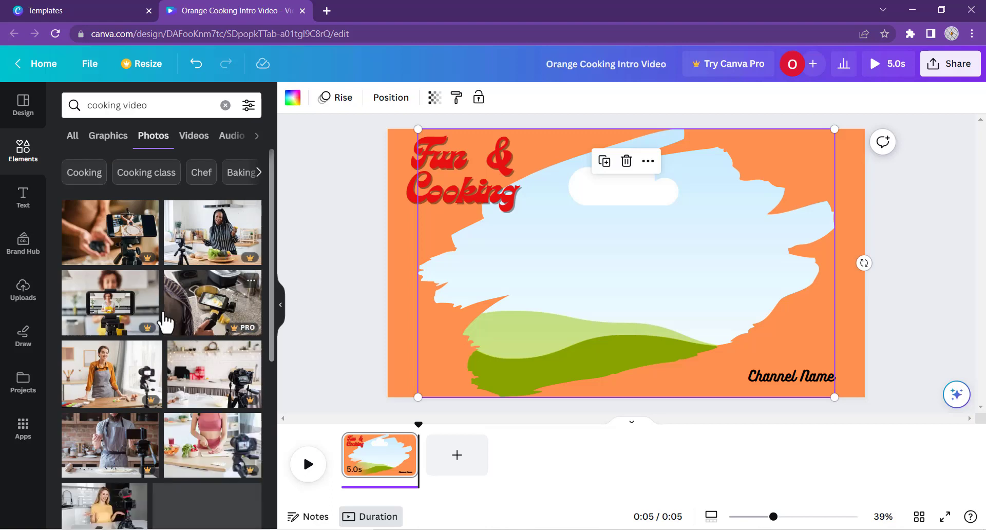
{"action": "scroll", "coordinate": [141, 321], "scroll_direction": "down", "scroll_amount": 3}
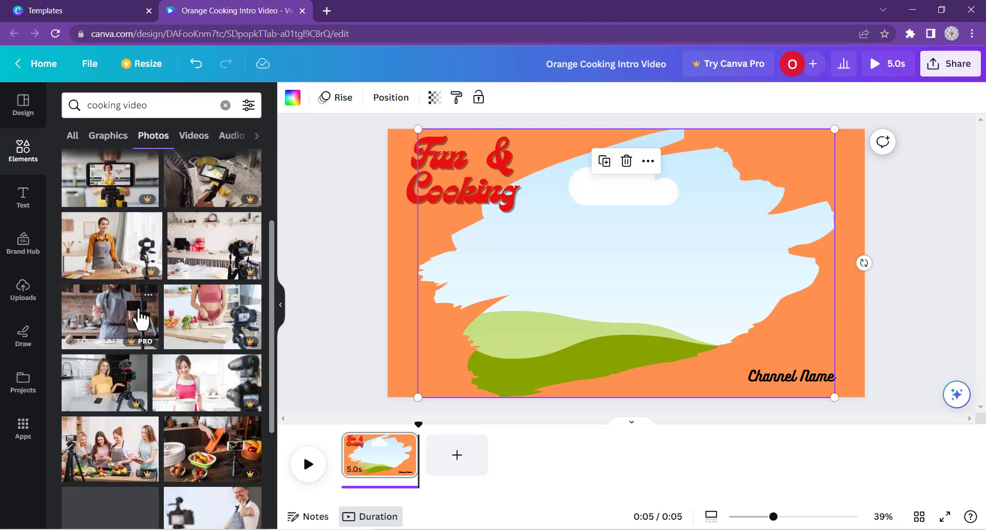
{"action": "scroll", "coordinate": [126, 275], "scroll_direction": "up", "scroll_amount": 3}
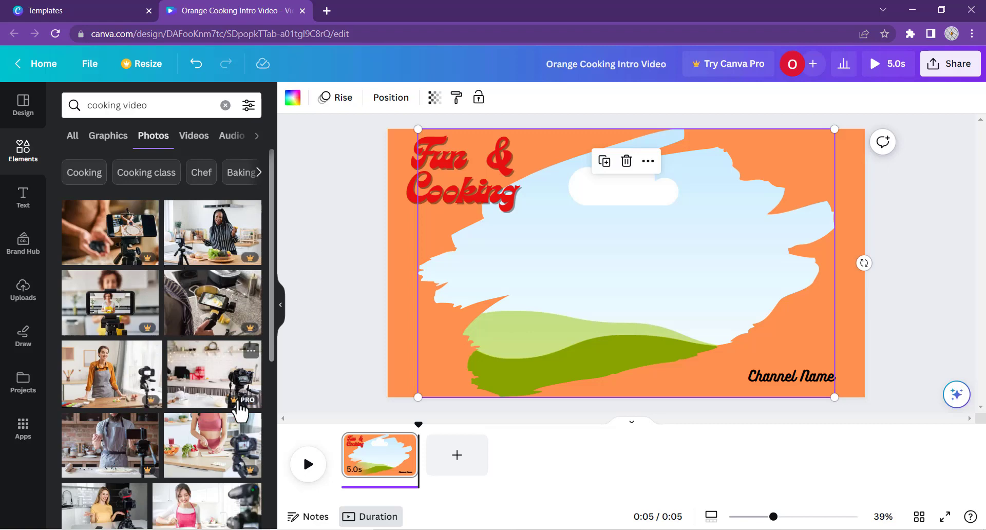
{"action": "scroll", "coordinate": [204, 414], "scroll_direction": "down", "scroll_amount": 3}
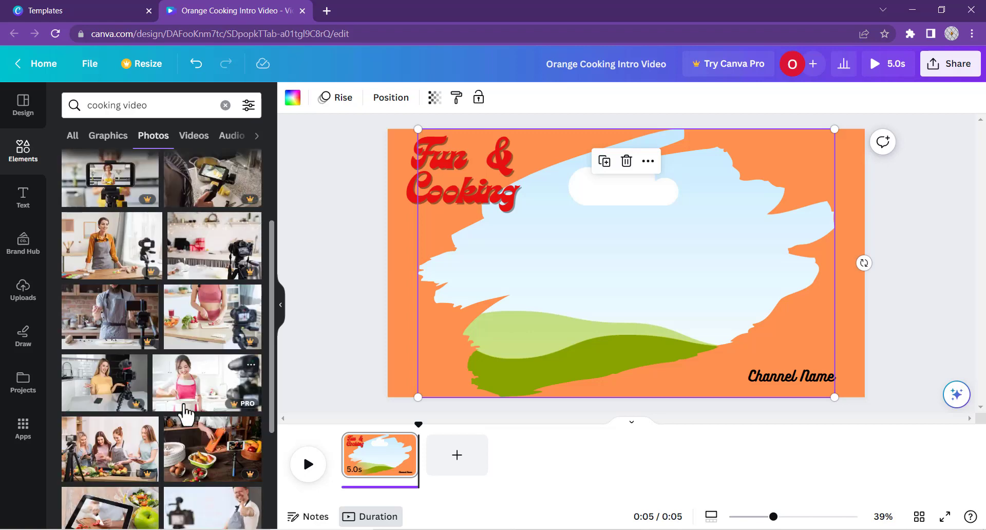
{"action": "scroll", "coordinate": [182, 411], "scroll_direction": "down", "scroll_amount": 3}
{"action": "scroll", "coordinate": [224, 429], "scroll_direction": "down", "scroll_amount": 2}
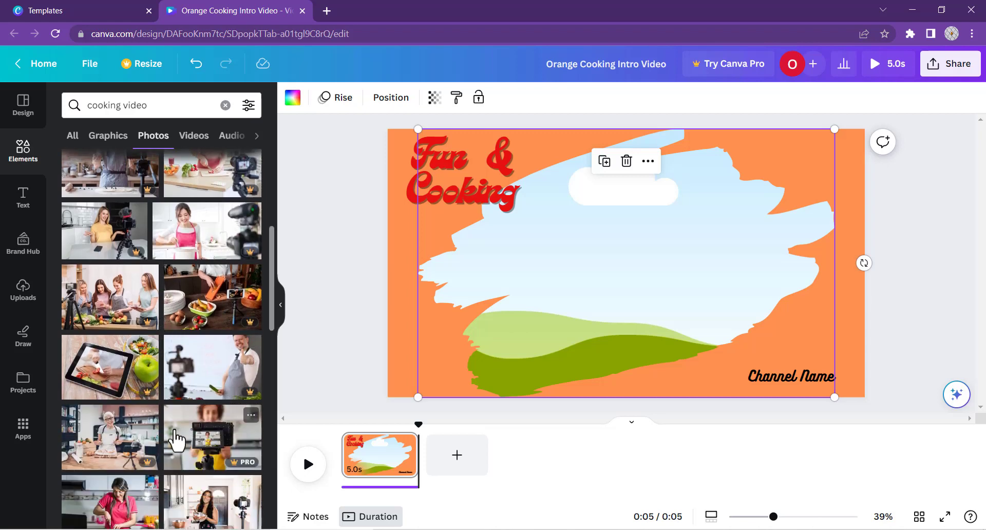
{"action": "scroll", "coordinate": [162, 469], "scroll_direction": "down", "scroll_amount": 1}
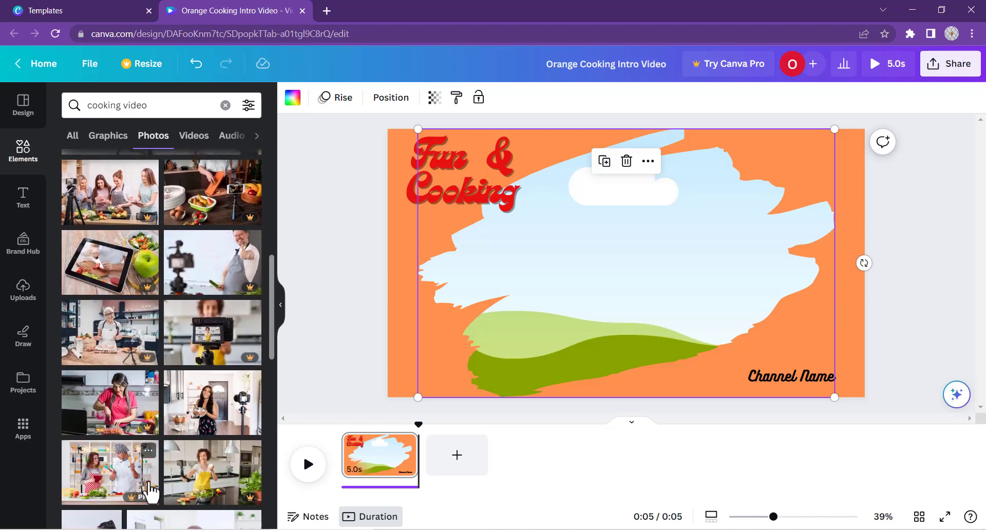
{"action": "left_click", "coordinate": [224, 434]}
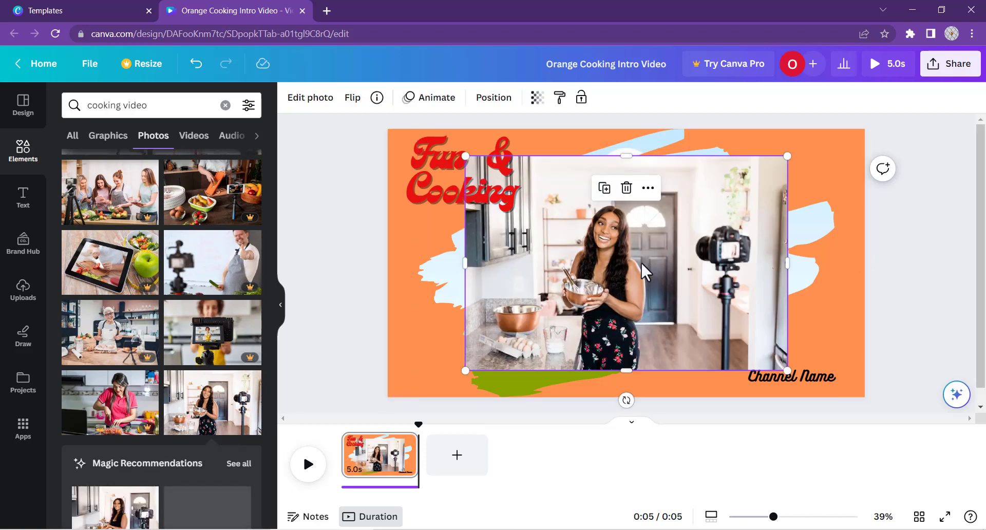
{"action": "left_click_drag", "start_coordinate": [647, 271], "coordinate": [627, 260]}
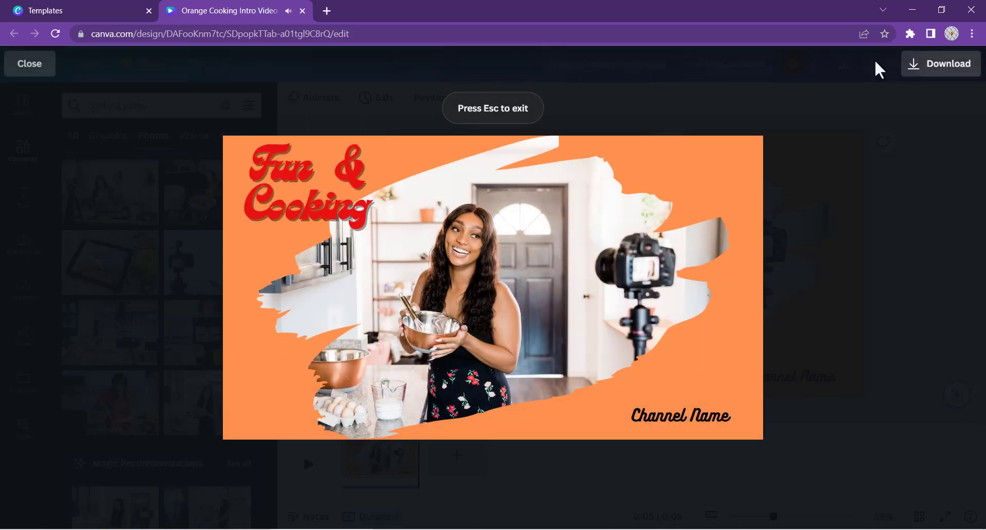
Close the full-screen preview and delete the woman's photo from the brush-stroke frame, keeping the empty frame.
{"action": "left_click", "coordinate": [30, 64]}
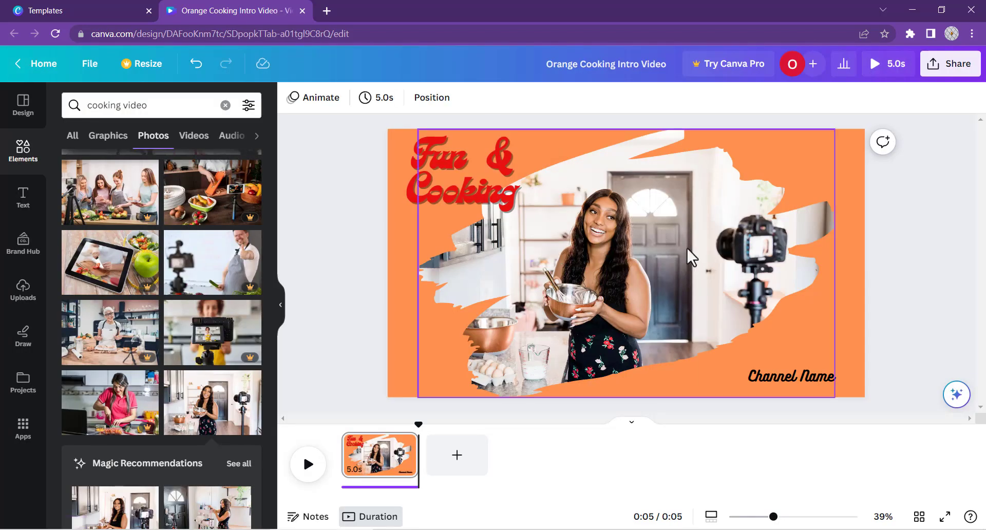
{"action": "left_click", "coordinate": [615, 256]}
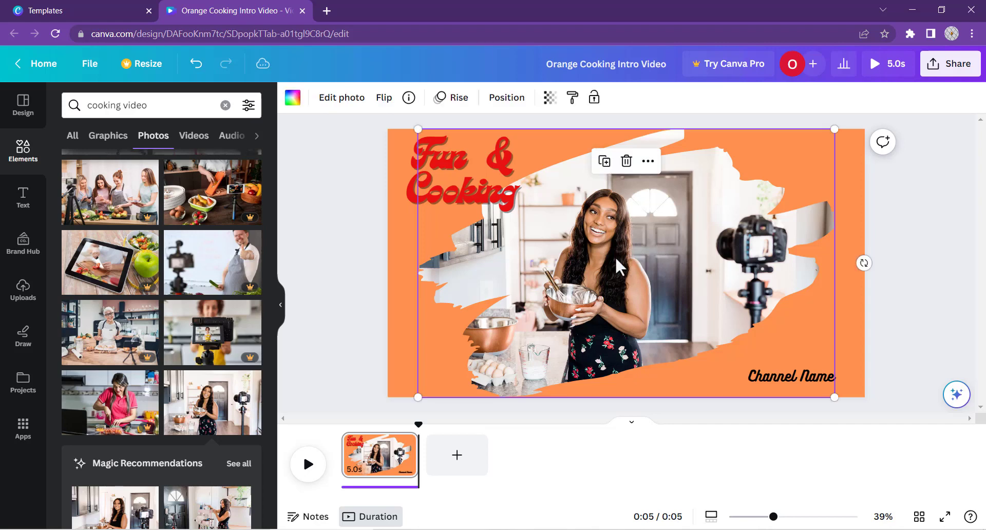
{"action": "key", "text": "Delete"}
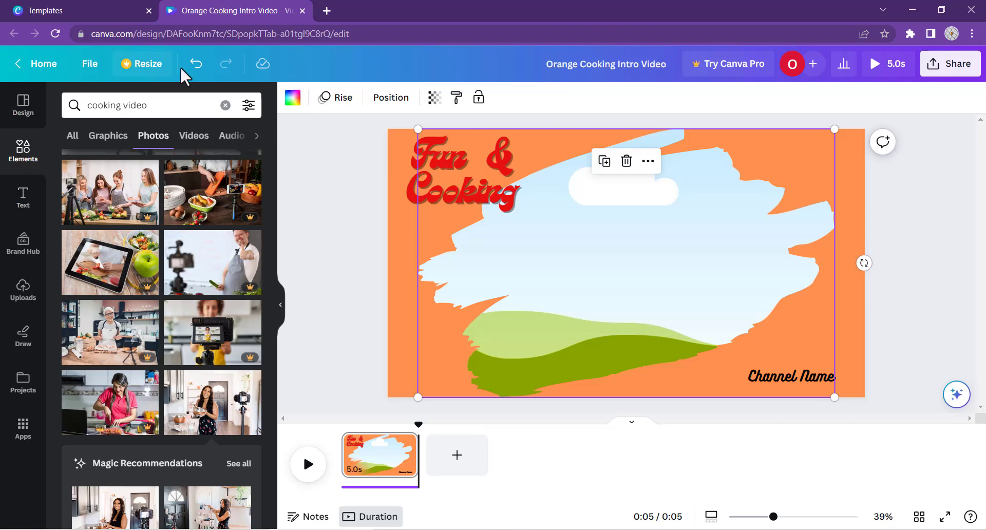
Limit the "cooking video" results to videos and fill the brush-stroke frame with the 6.0s clip of vegetables in a clay pot.
{"action": "left_click", "coordinate": [98, 104]}
{"action": "key", "text": "Return"}
{"action": "left_click", "coordinate": [188, 136]}
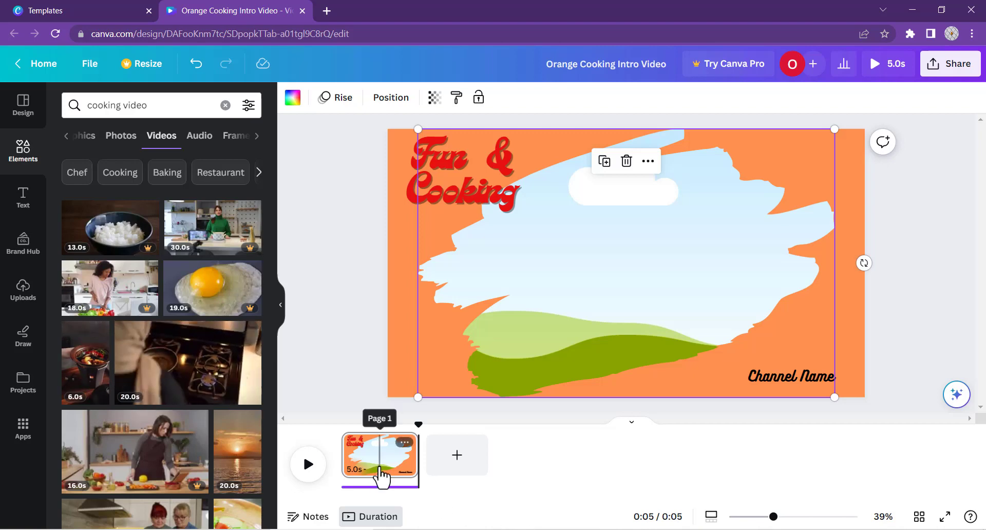
{"action": "left_click", "coordinate": [98, 377]}
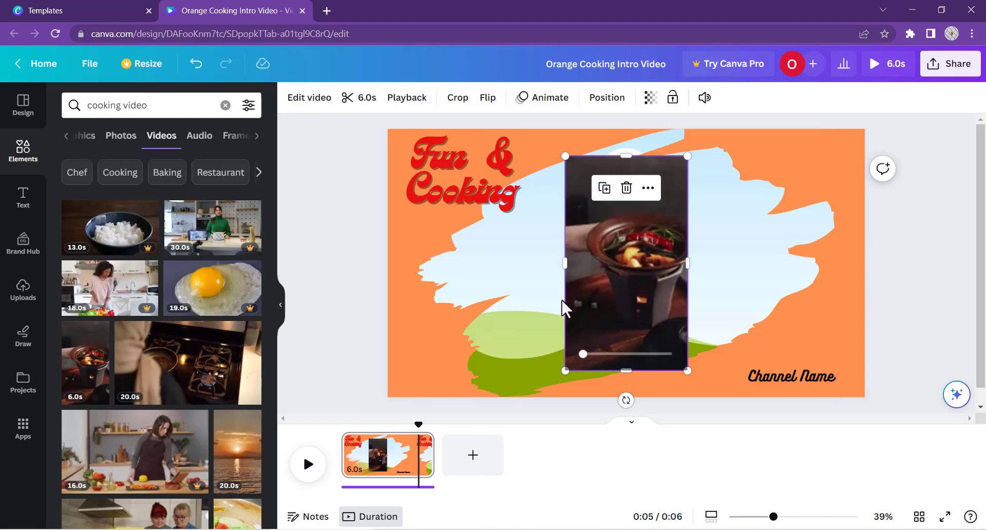
{"action": "left_click_drag", "start_coordinate": [565, 264], "coordinate": [421, 271]}
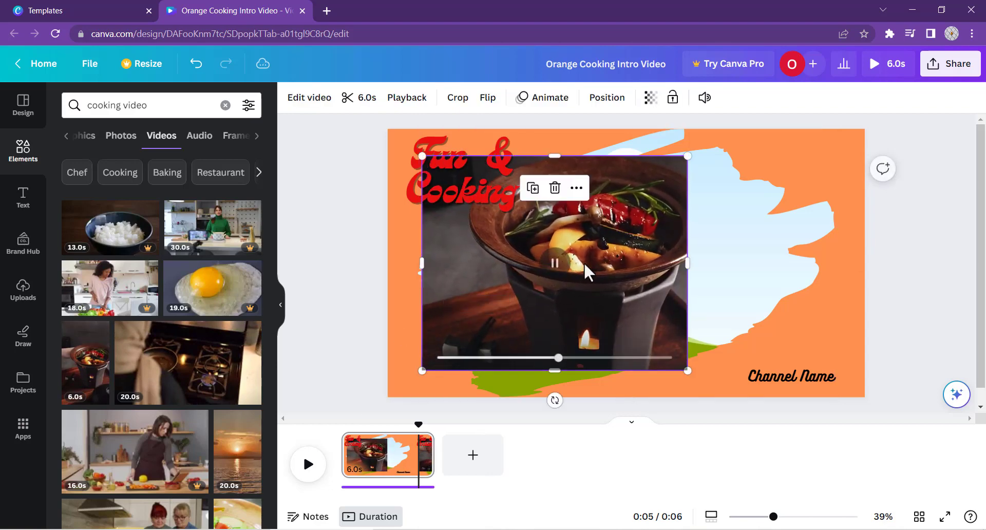
{"action": "mouse_move", "coordinate": [688, 263]}
{"action": "left_mouse_down"}
{"action": "mouse_move", "coordinate": [801, 260]}
{"action": "mouse_move", "coordinate": [696, 255]}
{"action": "left_mouse_up"}
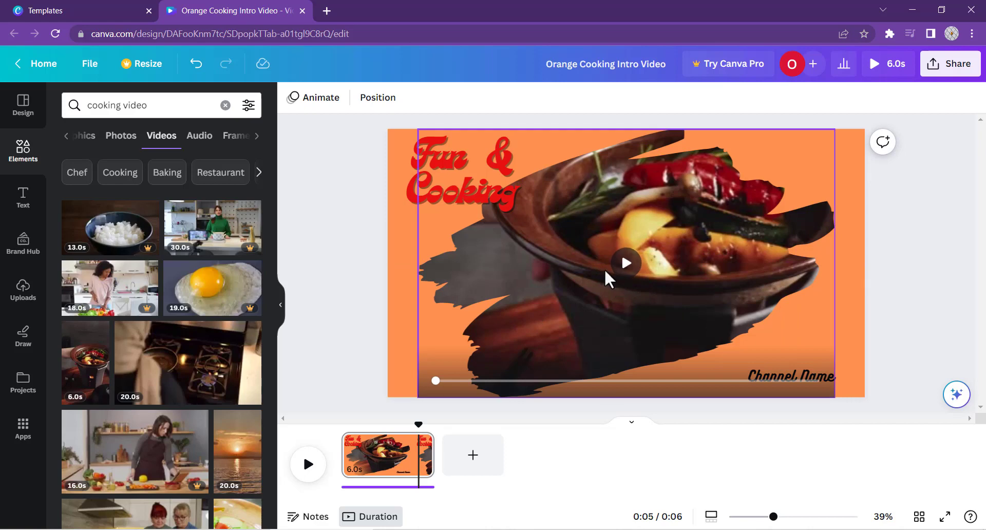
Play the framed clip and preview the whole intro, both full screen and in the editor.
{"action": "left_click", "coordinate": [625, 264]}
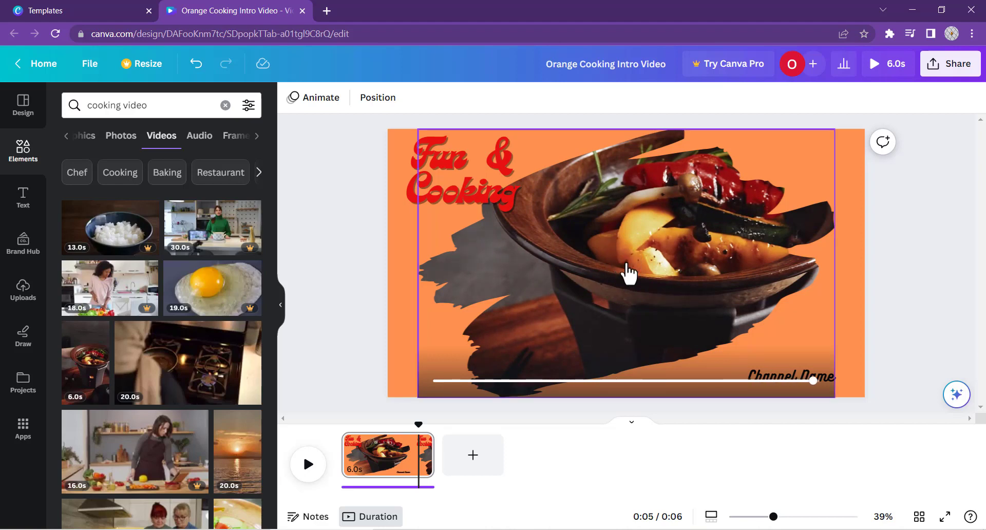
{"action": "left_click", "coordinate": [881, 70]}
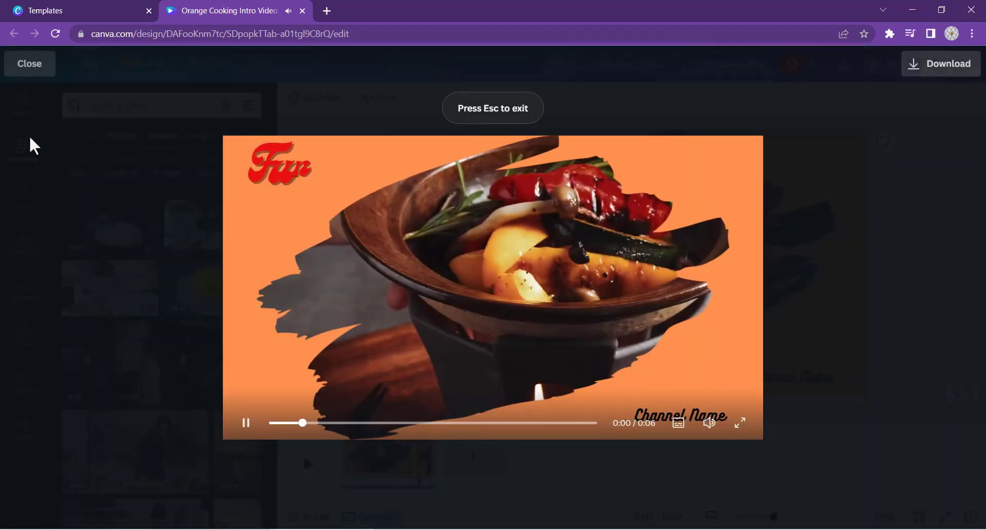
{"action": "left_click", "coordinate": [32, 65]}
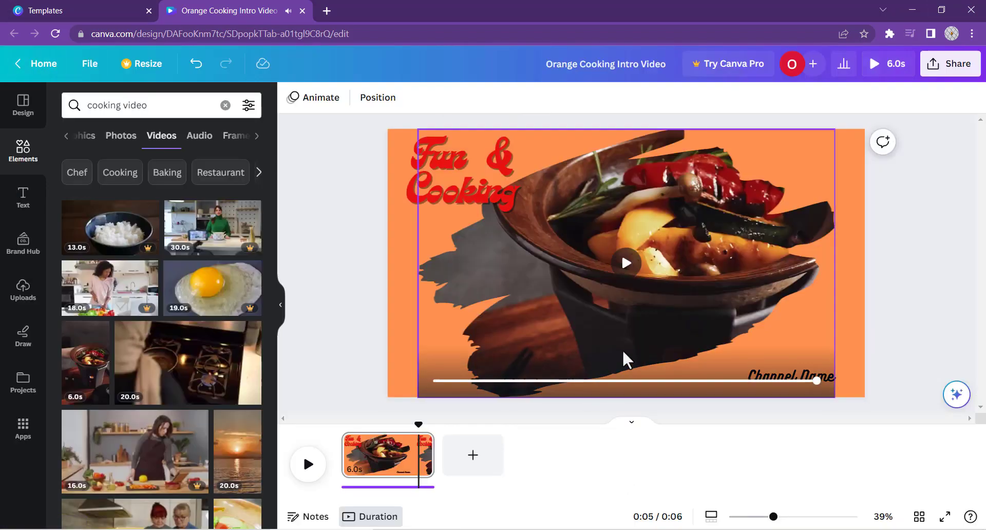
{"action": "left_click", "coordinate": [309, 464]}
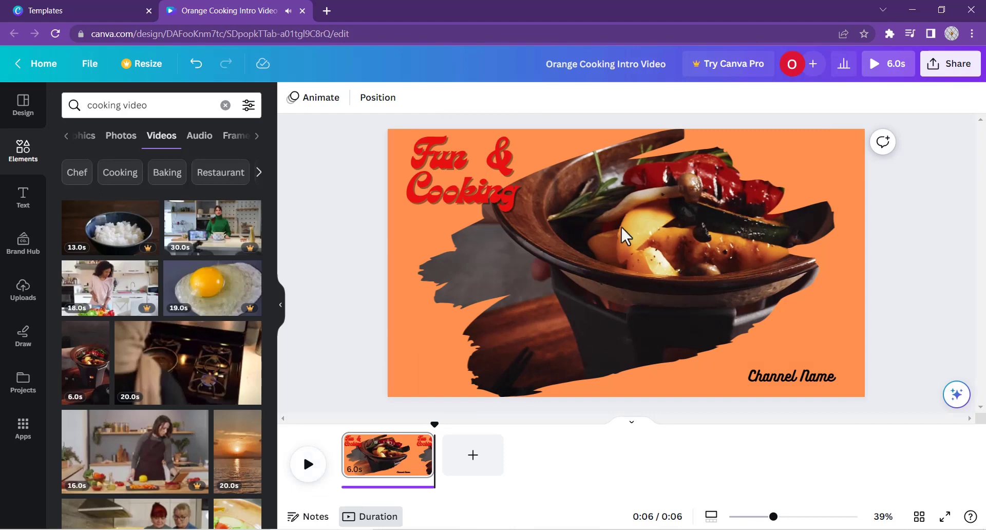
{"action": "left_click", "coordinate": [616, 273]}
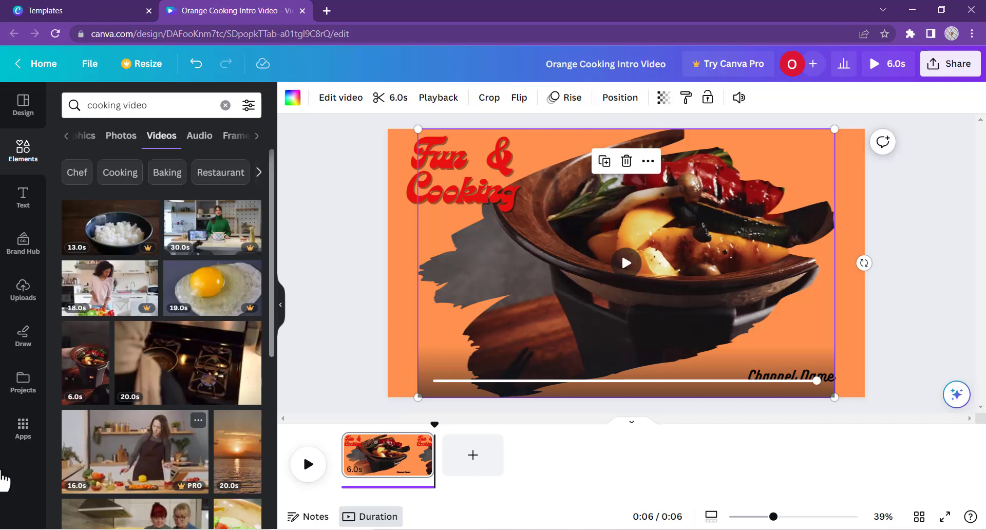
{"action": "scroll", "coordinate": [177, 310], "scroll_direction": "down", "scroll_amount": 4}
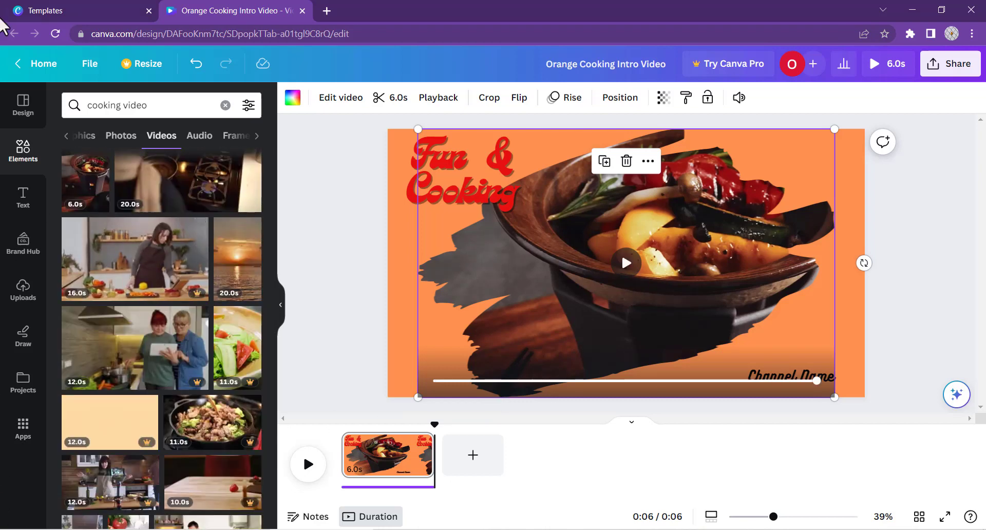
{"action": "left_click", "coordinate": [25, 307]}
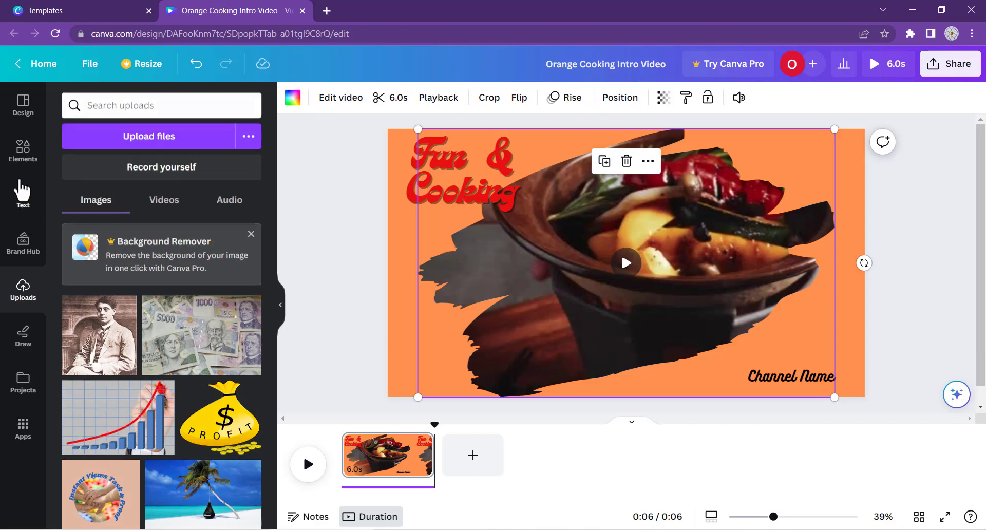
{"action": "left_click", "coordinate": [22, 191]}
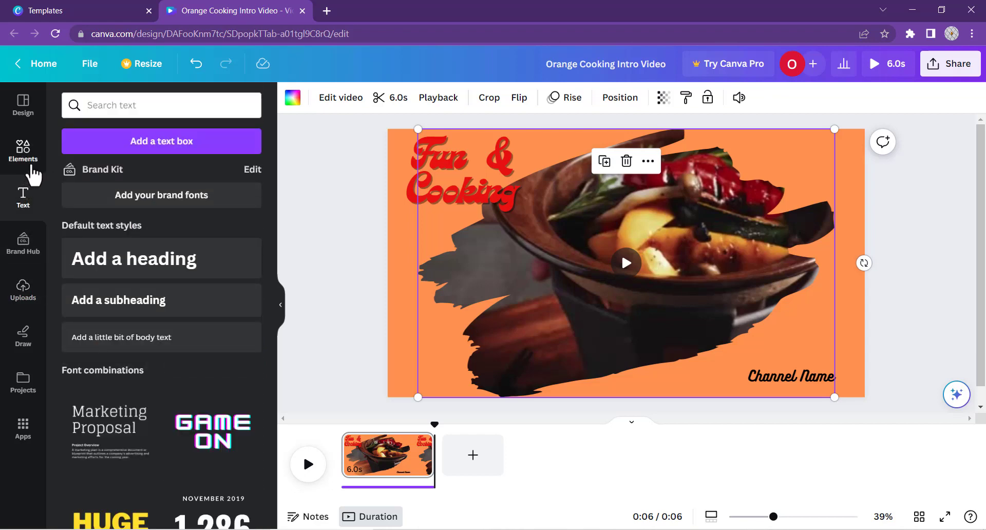
{"action": "left_click", "coordinate": [313, 179]}
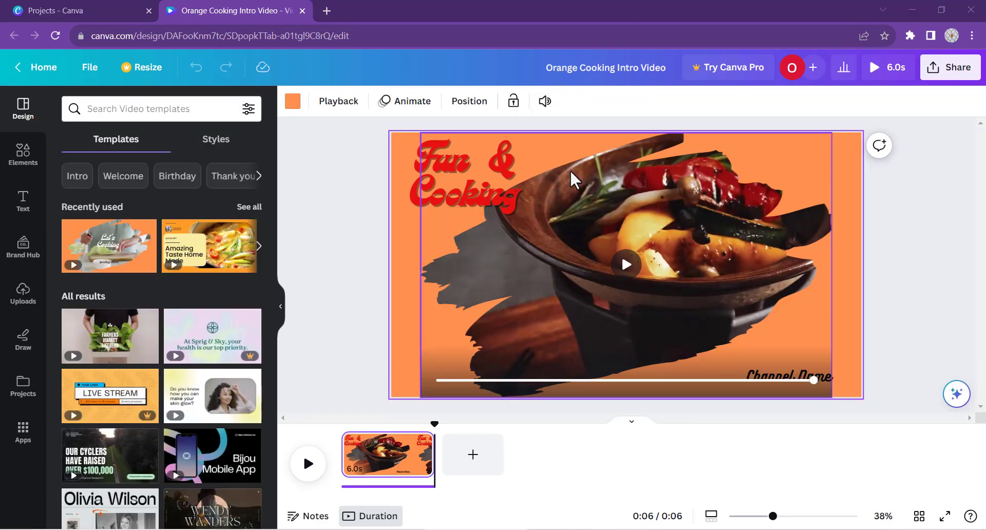
Replace the "Fun & Cooking" title's Shadow effect with Splice, trying the None and Hollow styles on the way.
{"action": "left_click", "coordinate": [360, 243]}
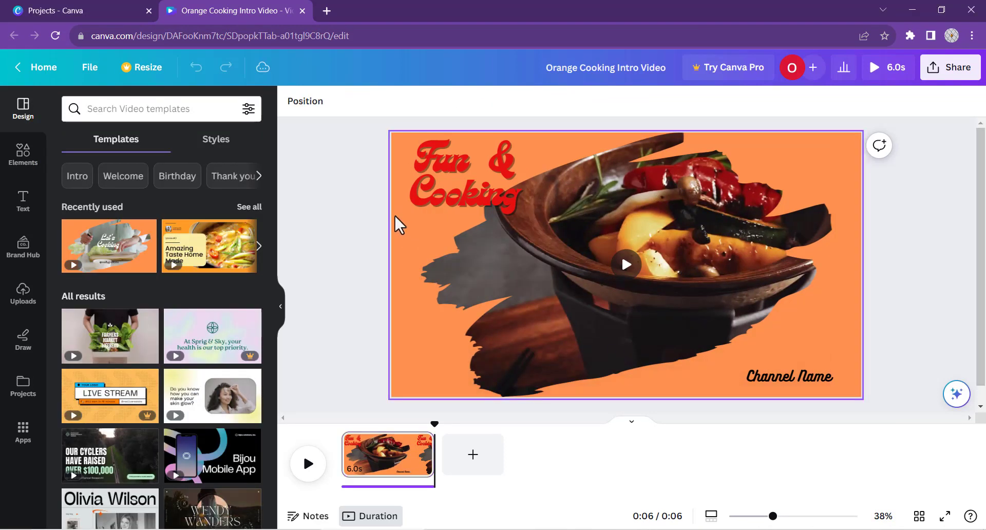
{"action": "left_click", "coordinate": [426, 180]}
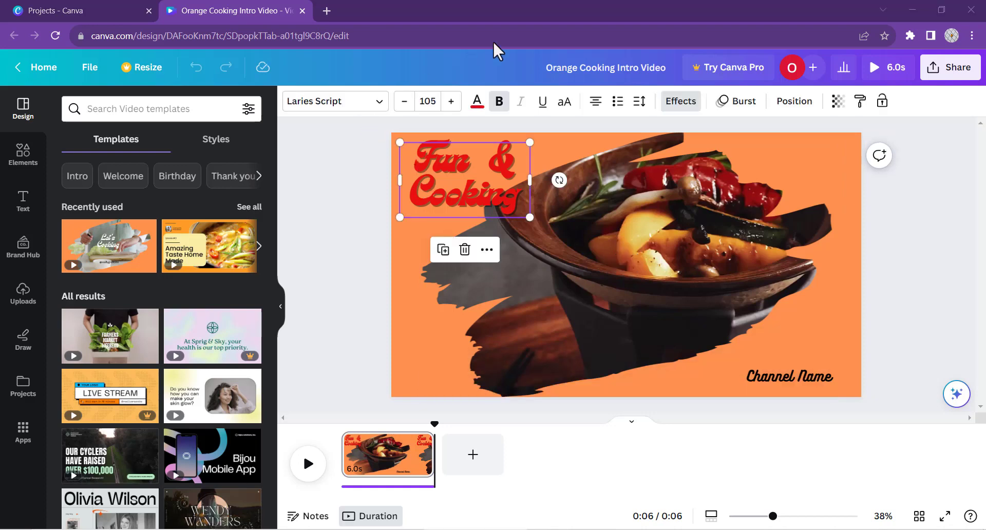
{"action": "left_click", "coordinate": [688, 107]}
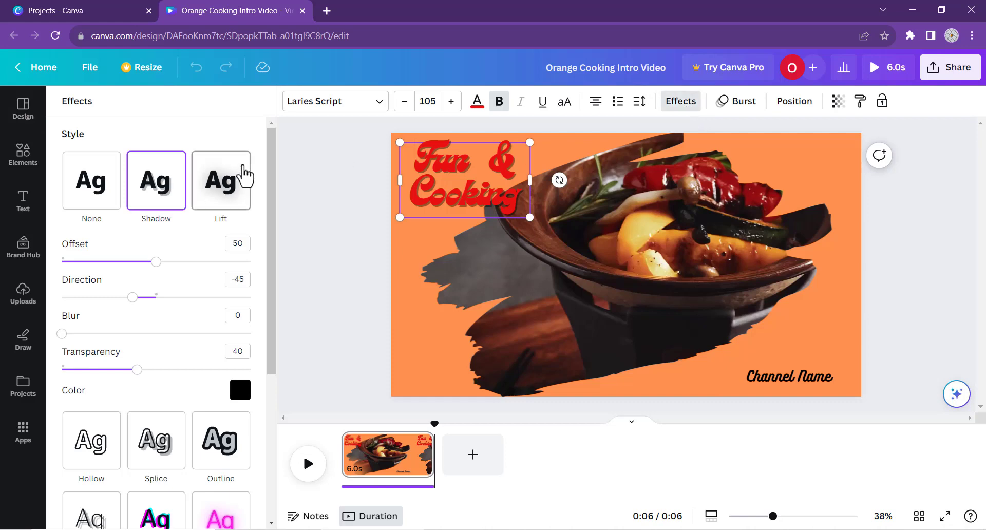
{"action": "scroll", "coordinate": [128, 396], "scroll_direction": "down", "scroll_amount": 4}
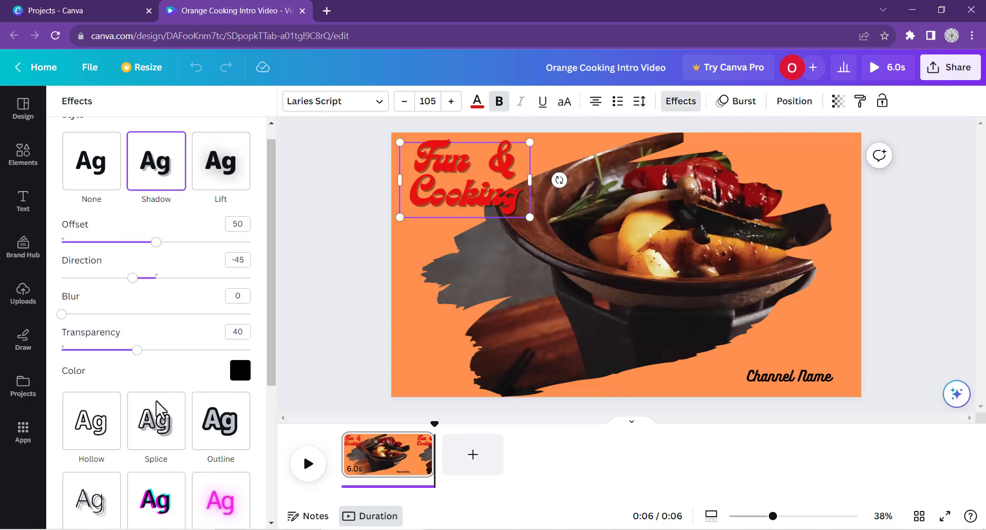
{"action": "scroll", "coordinate": [98, 452], "scroll_direction": "down", "scroll_amount": 1}
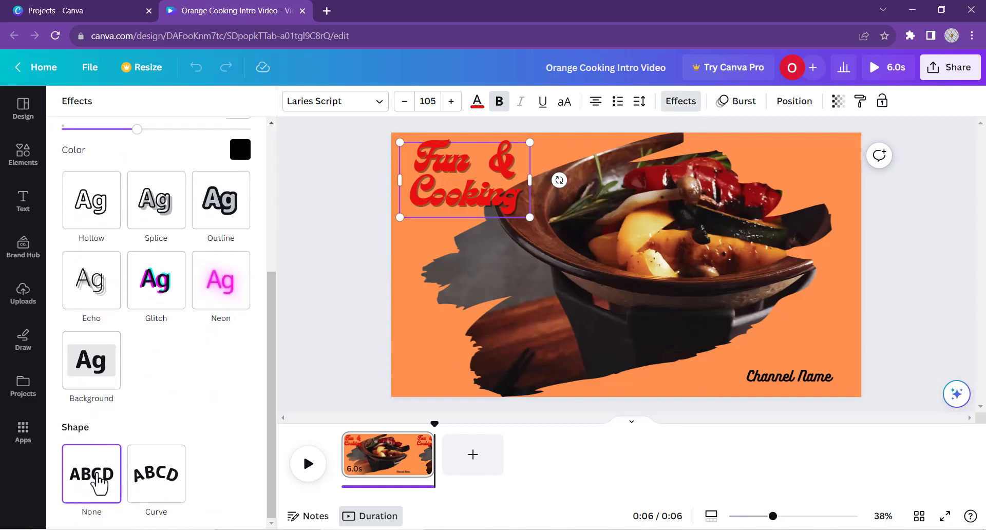
{"action": "scroll", "coordinate": [132, 357], "scroll_direction": "up", "scroll_amount": 4}
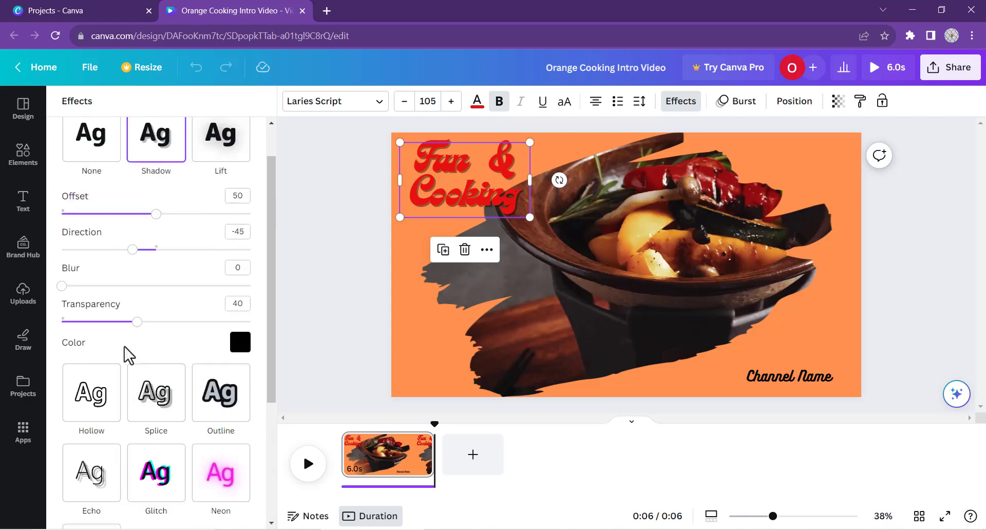
{"action": "scroll", "coordinate": [94, 260], "scroll_direction": "up", "scroll_amount": 1}
{"action": "left_click", "coordinate": [108, 174]}
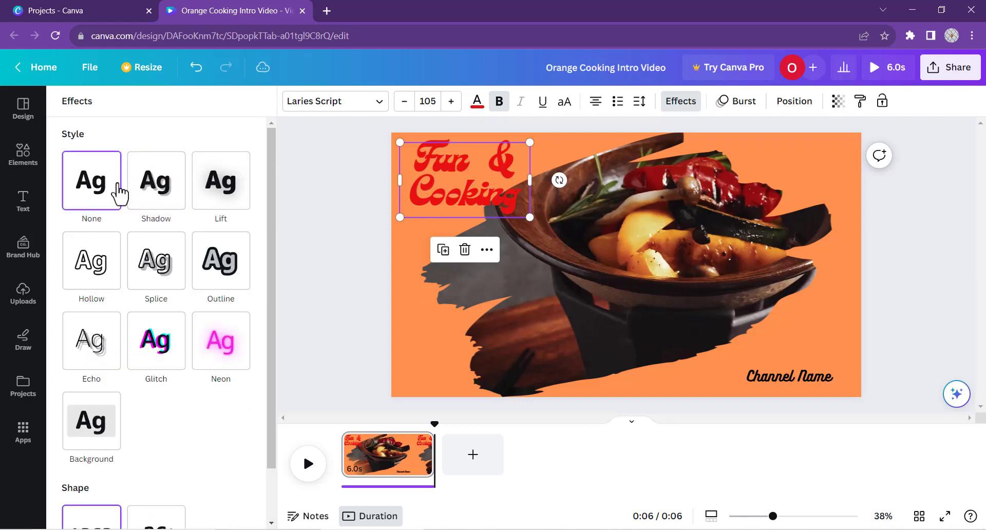
{"action": "left_click", "coordinate": [105, 280]}
{"action": "left_click", "coordinate": [149, 275]}
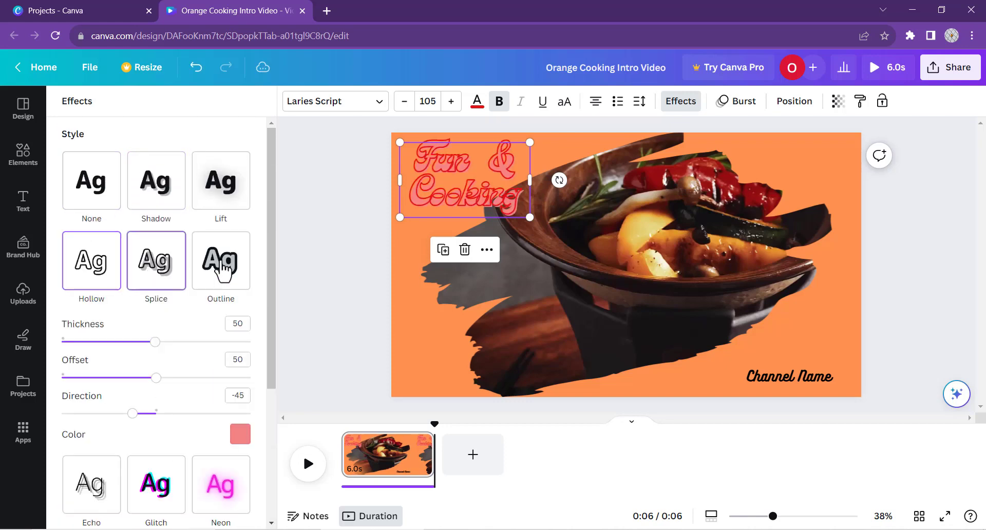
Try the Outline and Glitch effects on the "Fun & Cooking" title and undo both changes.
{"action": "left_click", "coordinate": [221, 270]}
{"action": "left_click", "coordinate": [157, 411]}
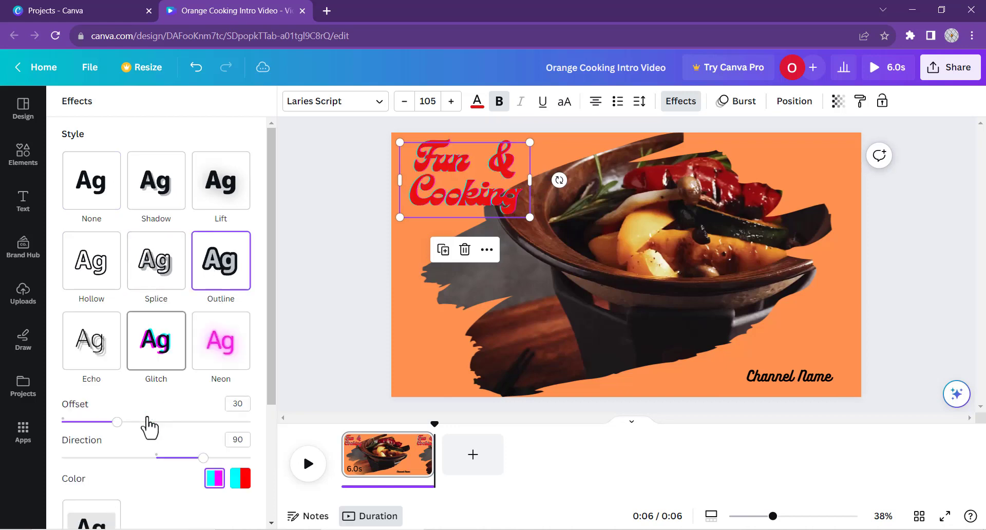
{"action": "left_click", "coordinate": [675, 107]}
{"action": "key", "text": "ctrl+z"}
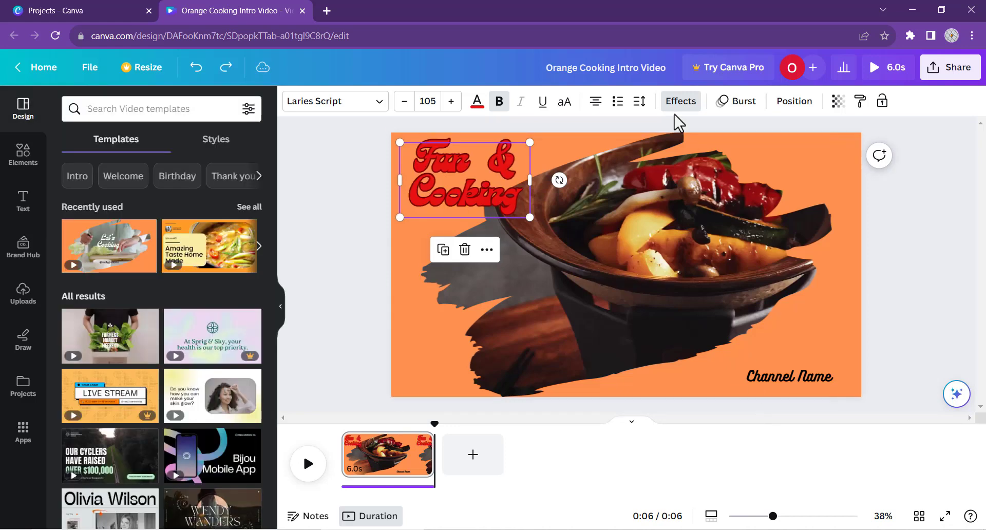
{"action": "key", "text": "ctrl+z"}
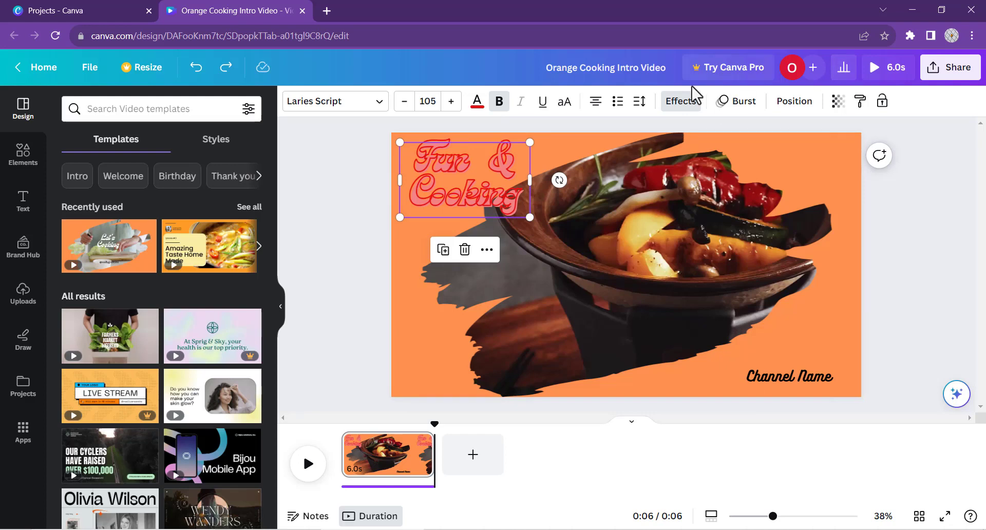
Change the "Fun & Cooking" title's text animation to Pan and apply it both on enter and on exit.
{"action": "left_click", "coordinate": [686, 105]}
{"action": "left_click", "coordinate": [739, 105]}
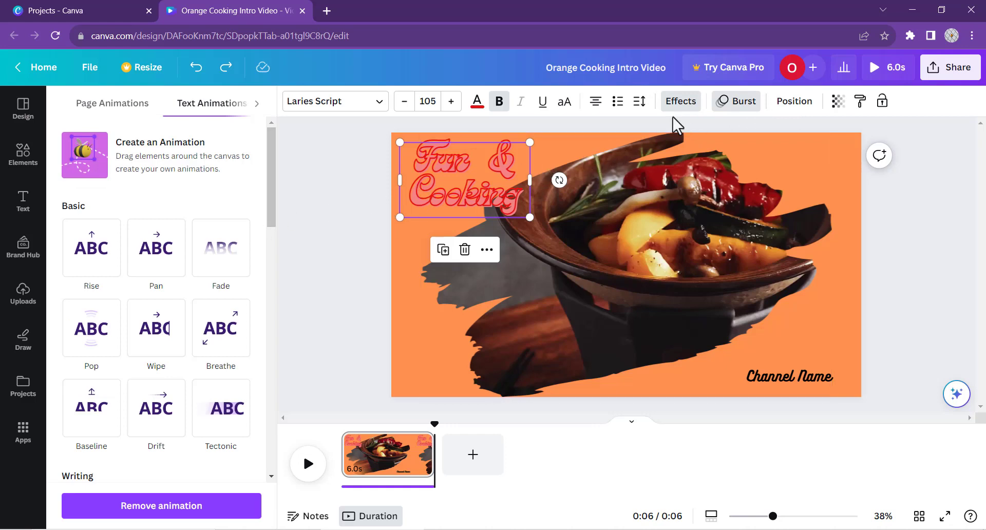
{"action": "left_click", "coordinate": [449, 162]}
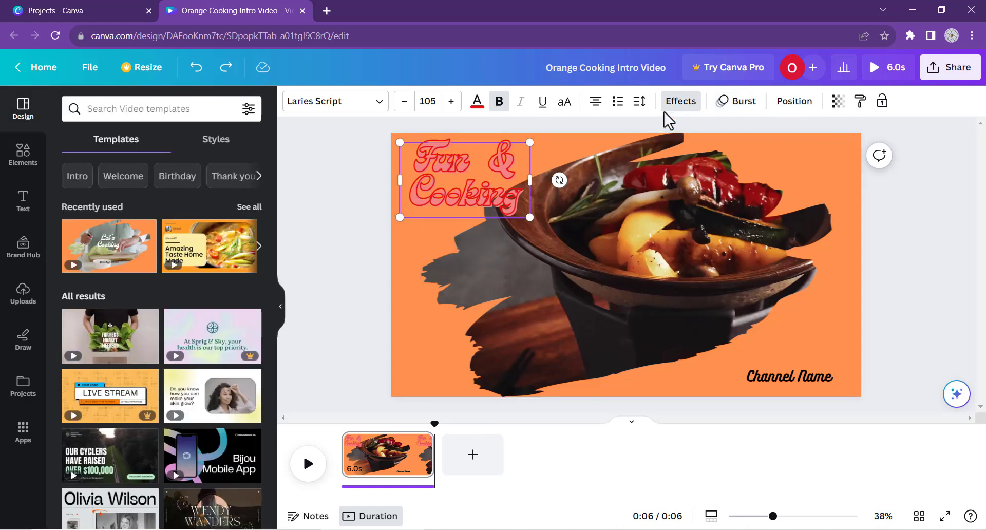
{"action": "left_click", "coordinate": [727, 105]}
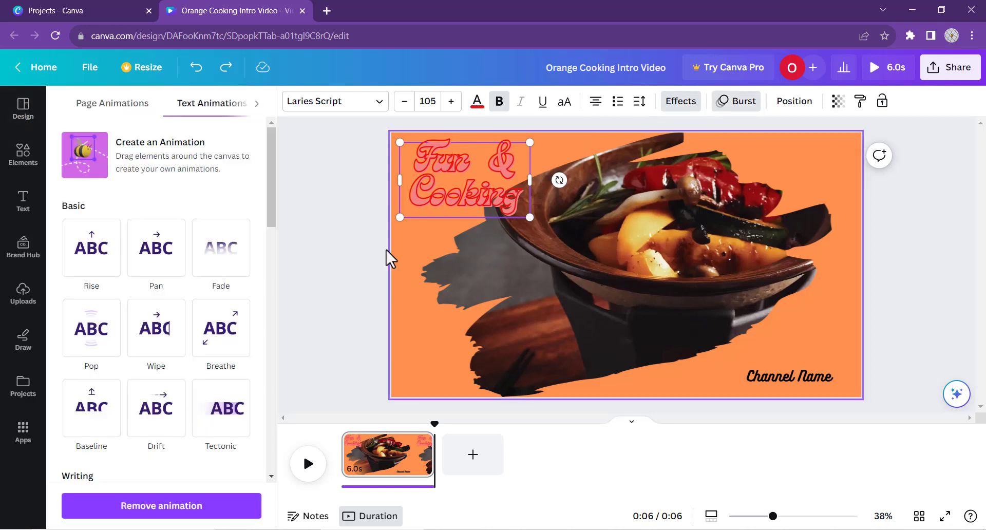
{"action": "left_click", "coordinate": [159, 267]}
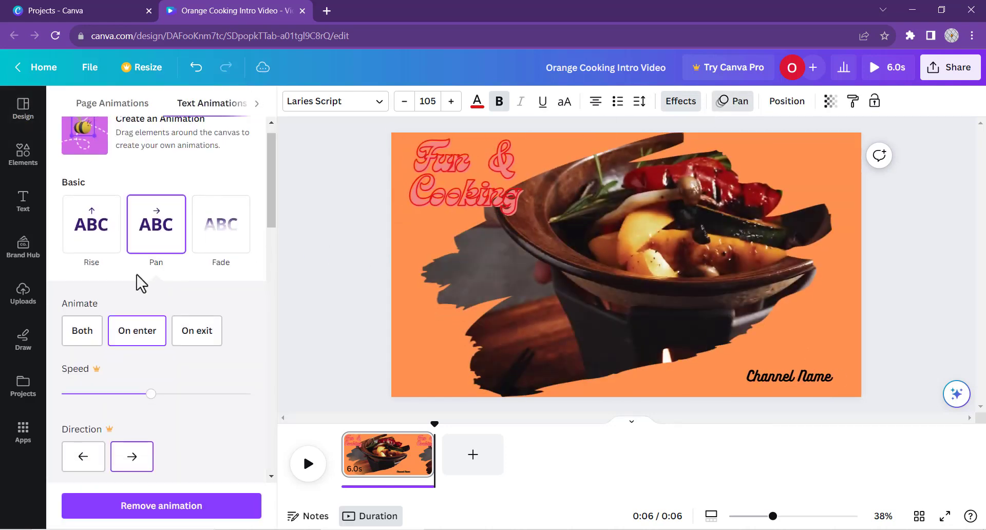
{"action": "left_click", "coordinate": [82, 335]}
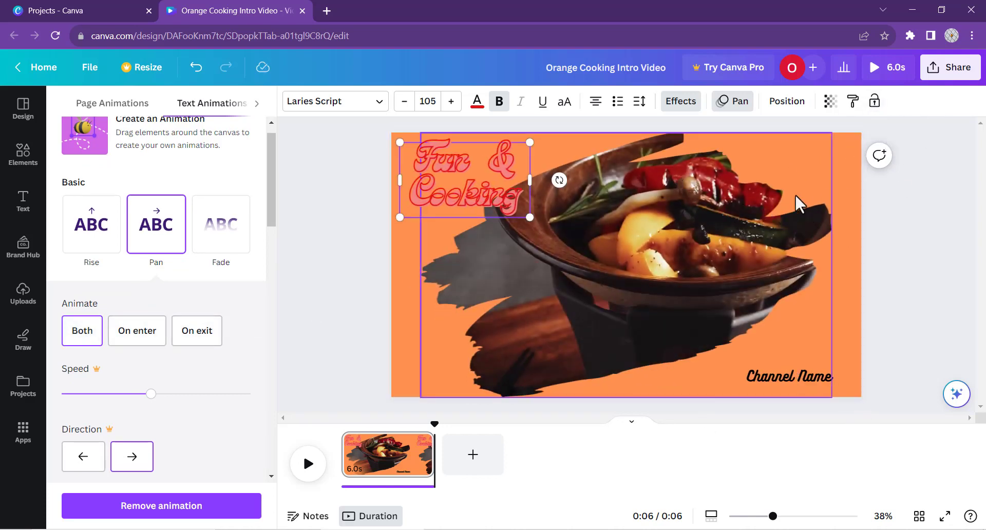
Download the intro as a 1080p MP4 video and close its playback in VLC to return to the Canva design.
{"action": "left_click", "coordinate": [941, 73]}
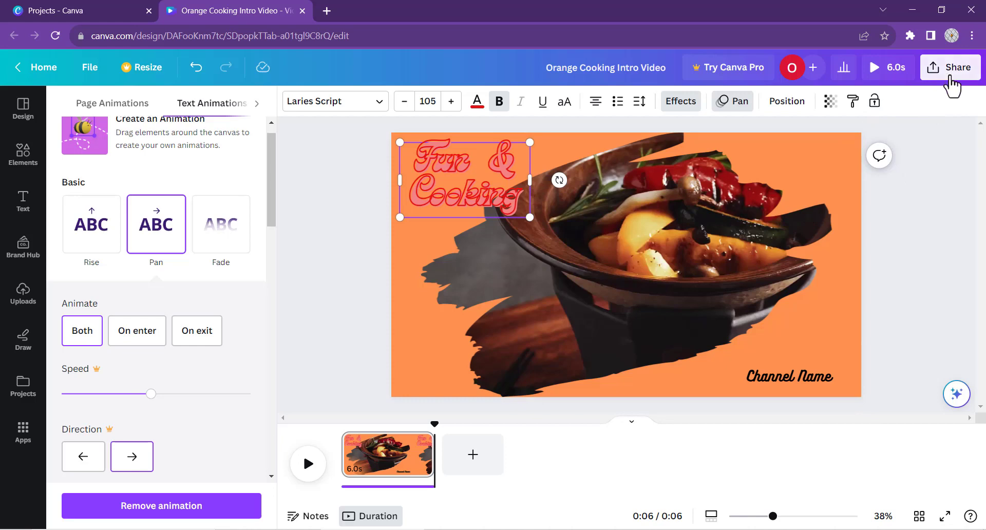
{"action": "left_click", "coordinate": [789, 398]}
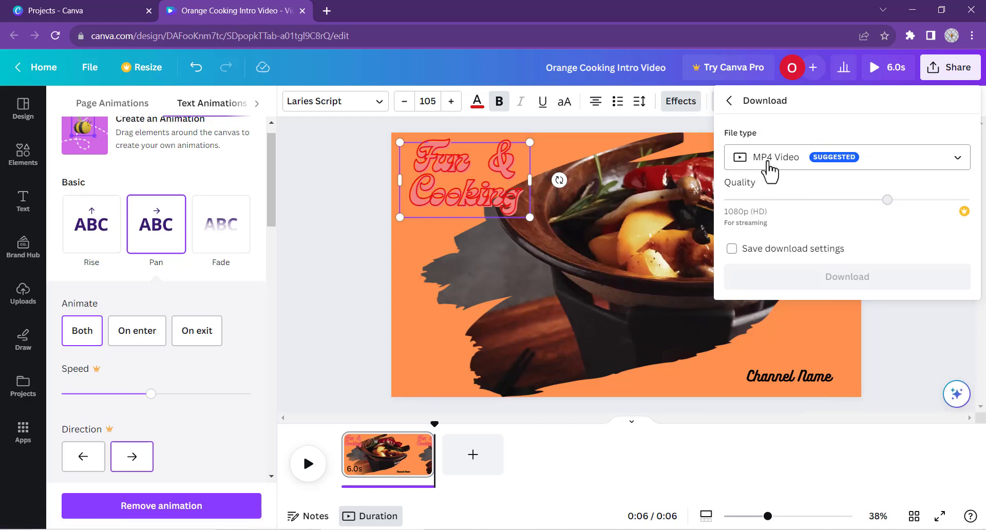
{"action": "left_click", "coordinate": [804, 282]}
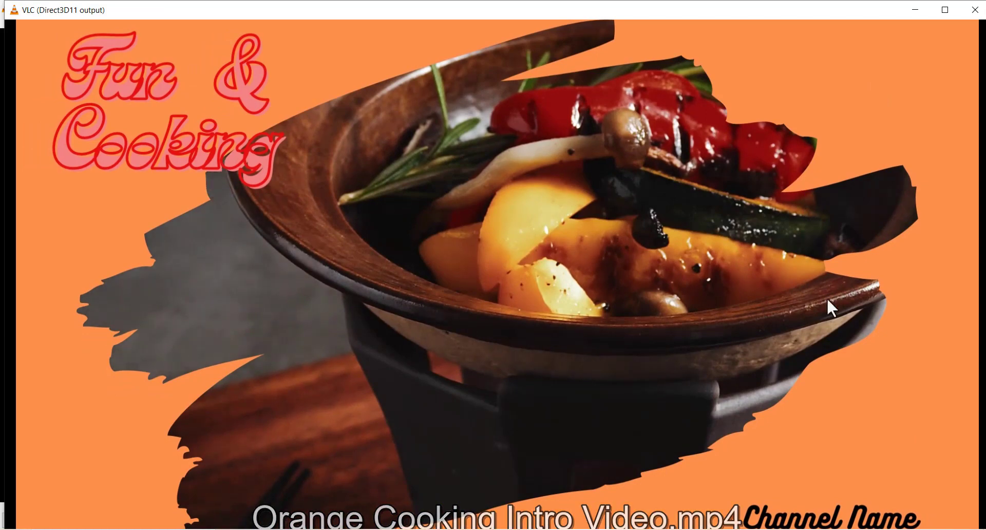
{"action": "left_click", "coordinate": [978, 11]}
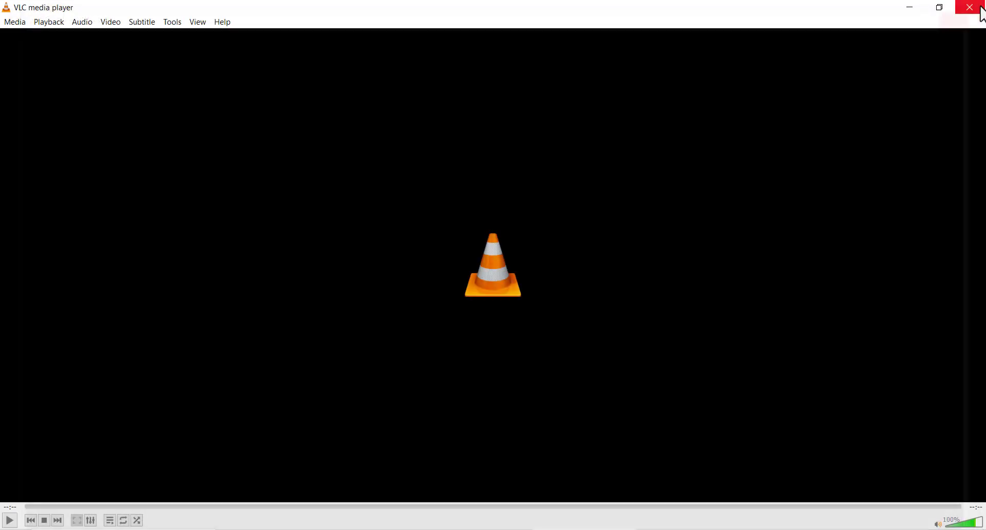
{"action": "left_click", "coordinate": [912, 10]}
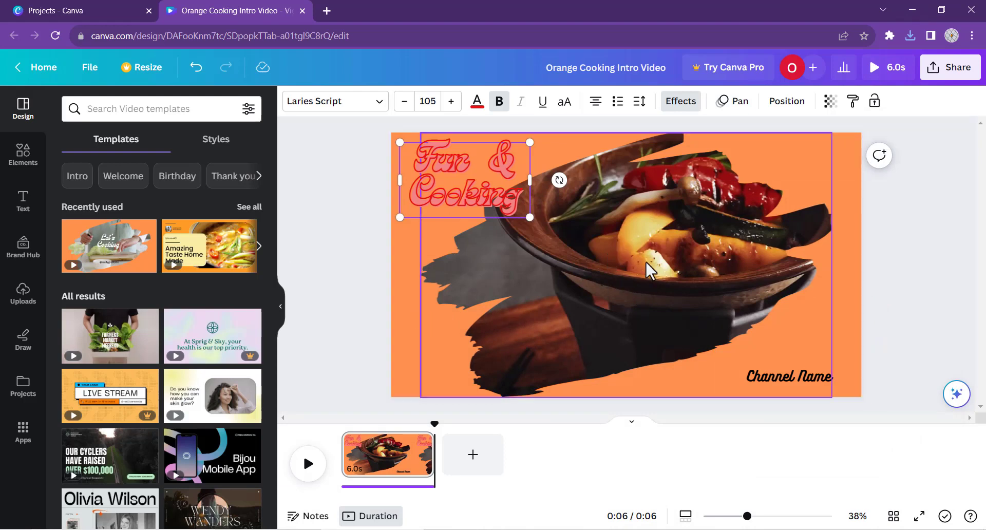
Look over the text effect styles for the "Channel Name" text and reselect the "Fun & Cooking" title.
{"action": "left_click", "coordinate": [785, 379]}
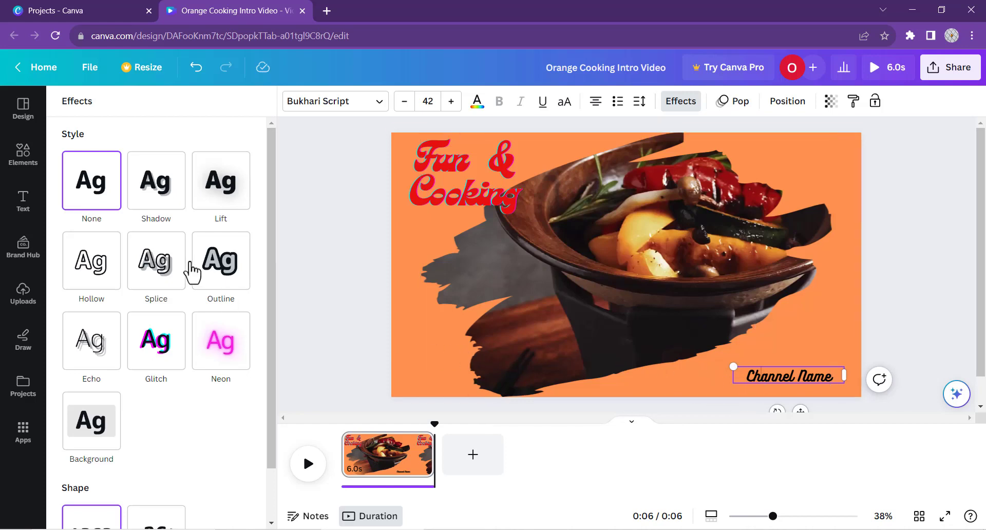
{"action": "left_click", "coordinate": [327, 222]}
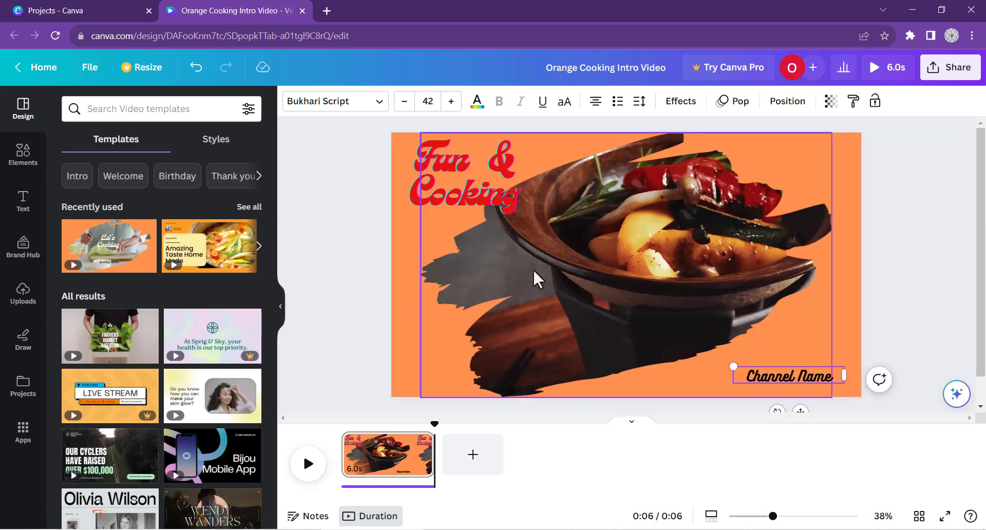
{"action": "left_click", "coordinate": [375, 257]}
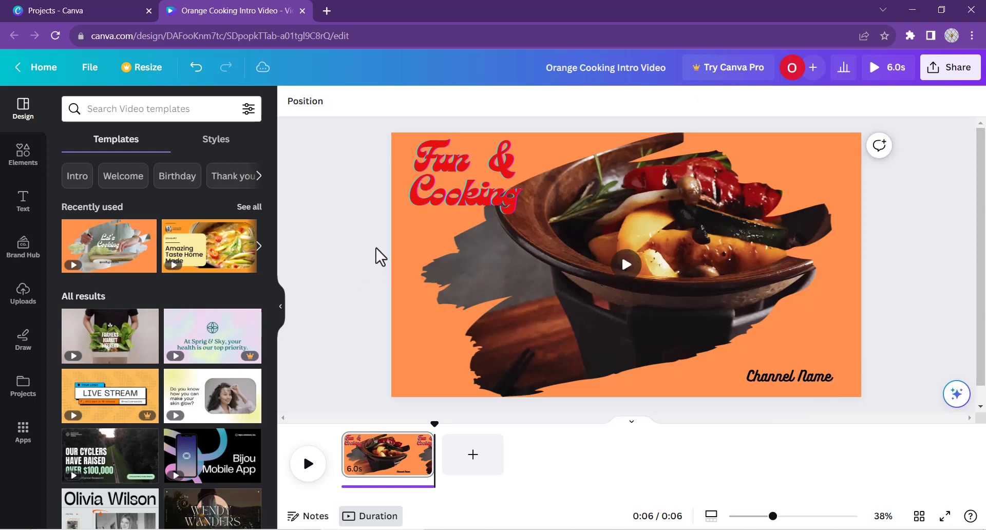
{"action": "left_click", "coordinate": [453, 170]}
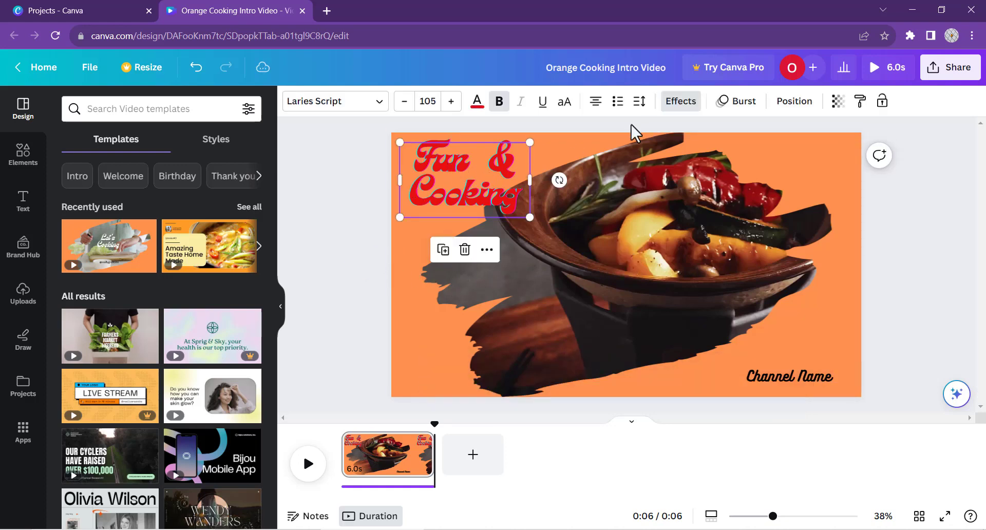